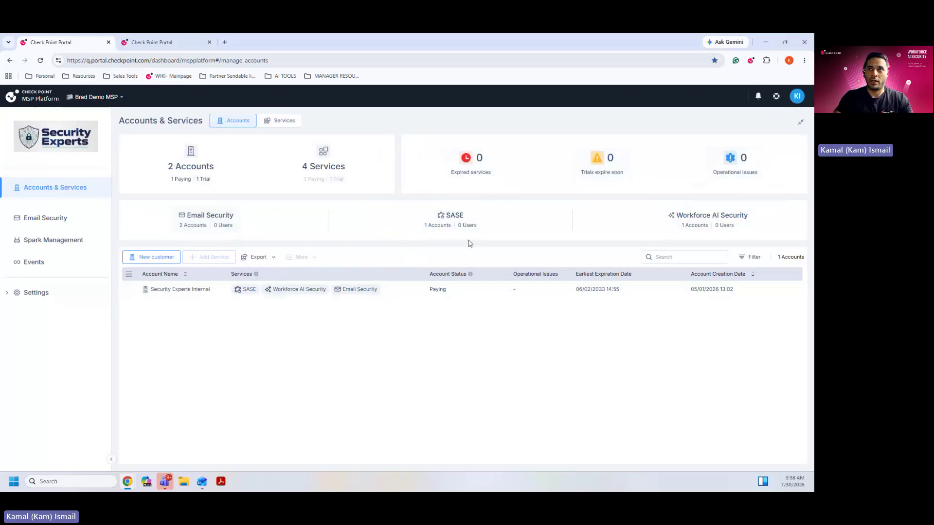
# Filter the account list by Email Security, SASE and Workforce AI Security, and clear all three filters again.
pyautogui.click(194, 221)
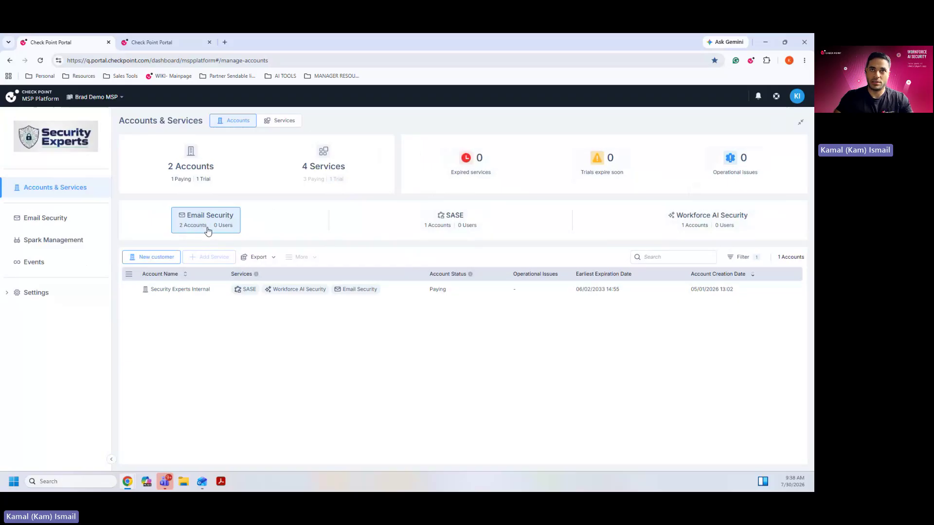
pyautogui.click(454, 228)
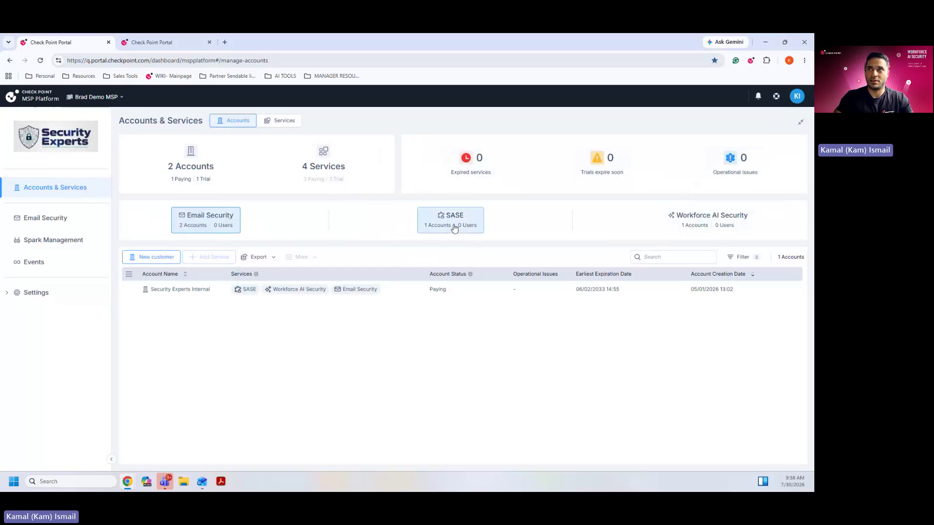
pyautogui.click(725, 225)
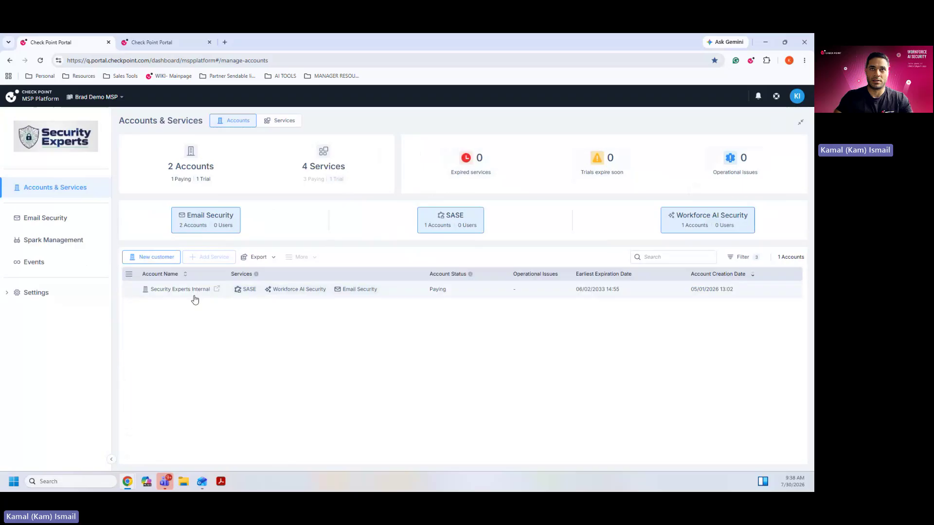
pyautogui.click(208, 220)
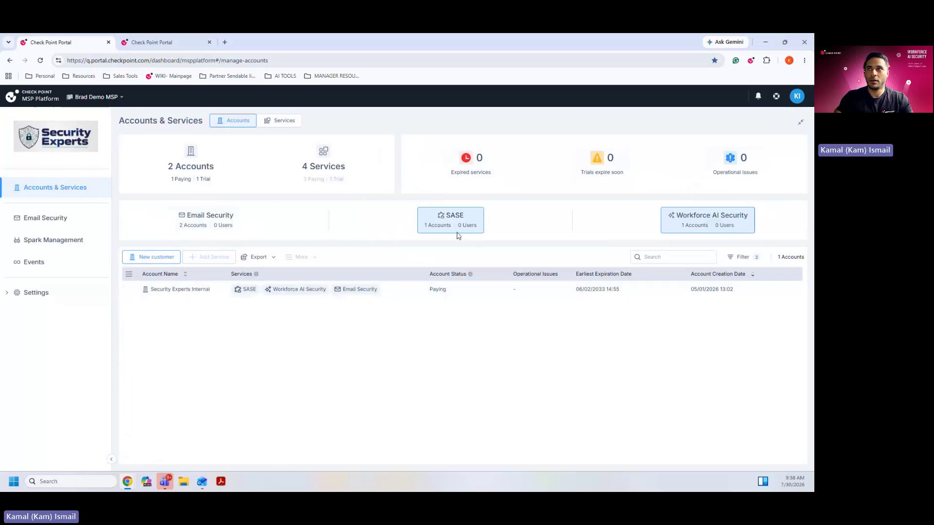
pyautogui.click(458, 234)
pyautogui.click(687, 220)
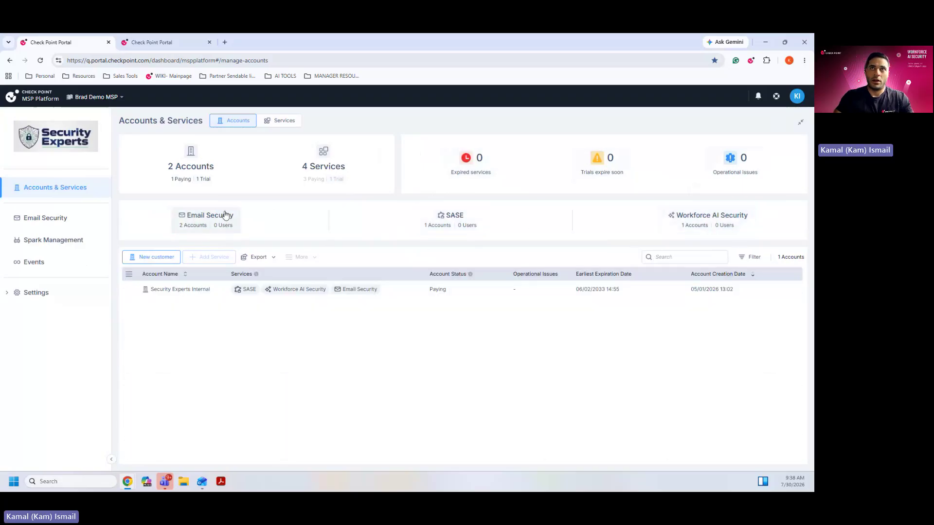
# Examine the customer list broken down by individual service, and return to the accounts view.
pyautogui.click(282, 122)
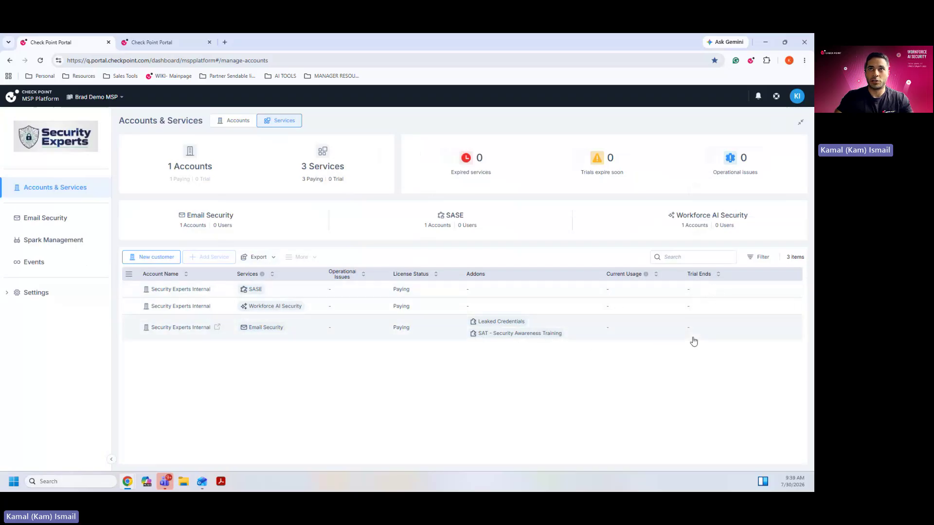
pyautogui.click(237, 125)
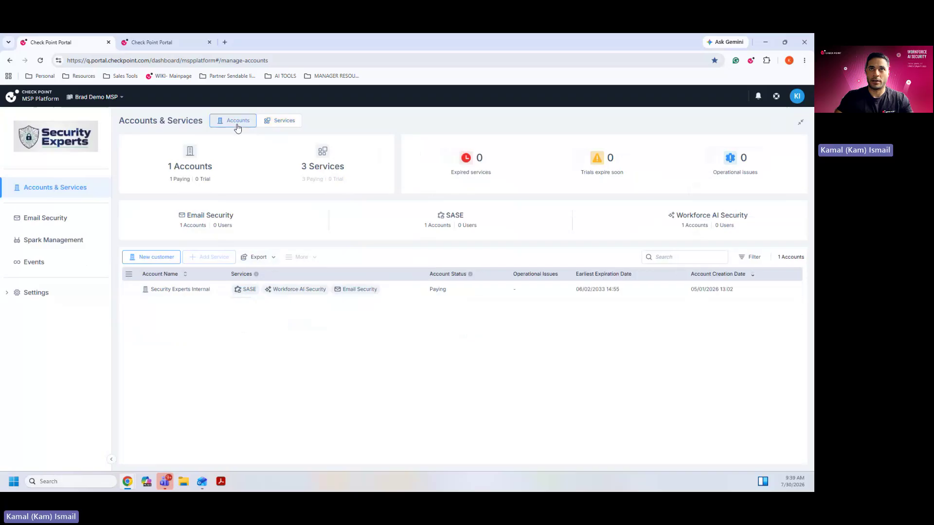
# Start a new customer account and name it Dental Office 2.
pyautogui.click(163, 263)
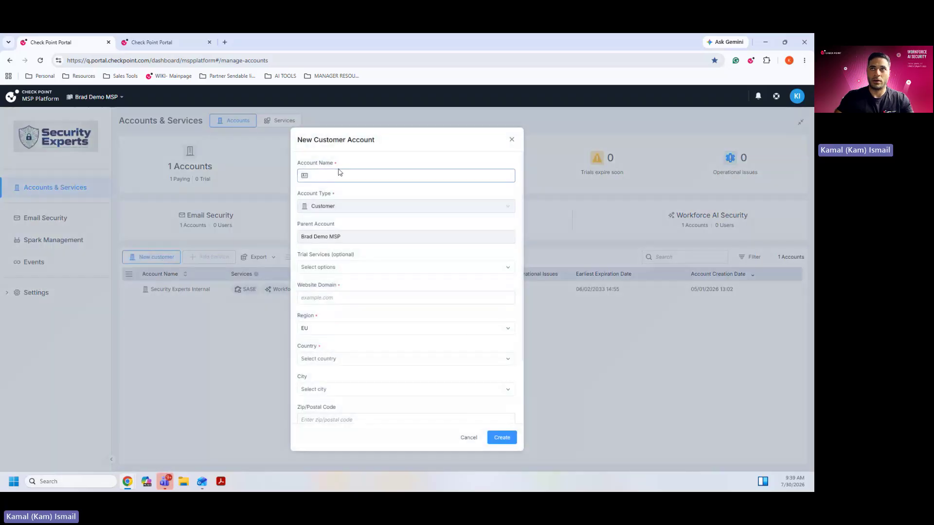
pyautogui.click(343, 179)
pyautogui.write('Den')
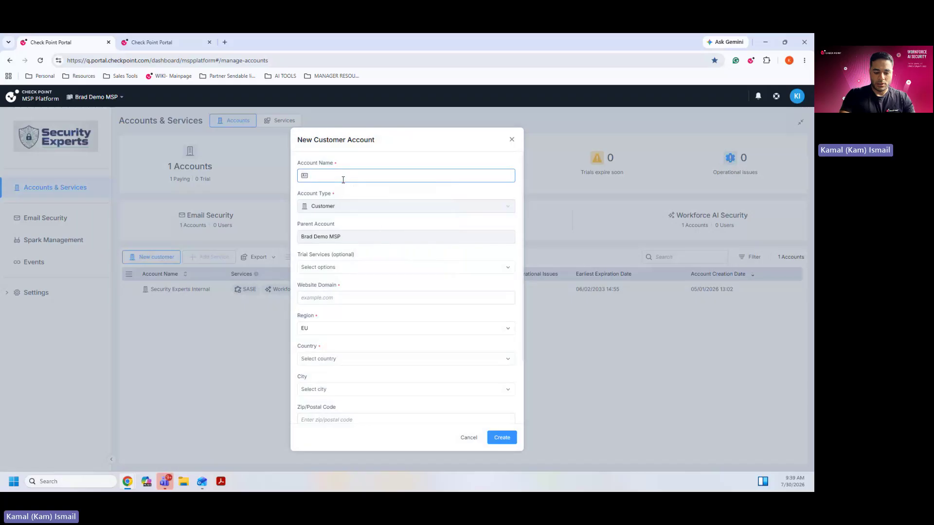
pyautogui.press('BackSpace')
pyautogui.press('BackSpace')
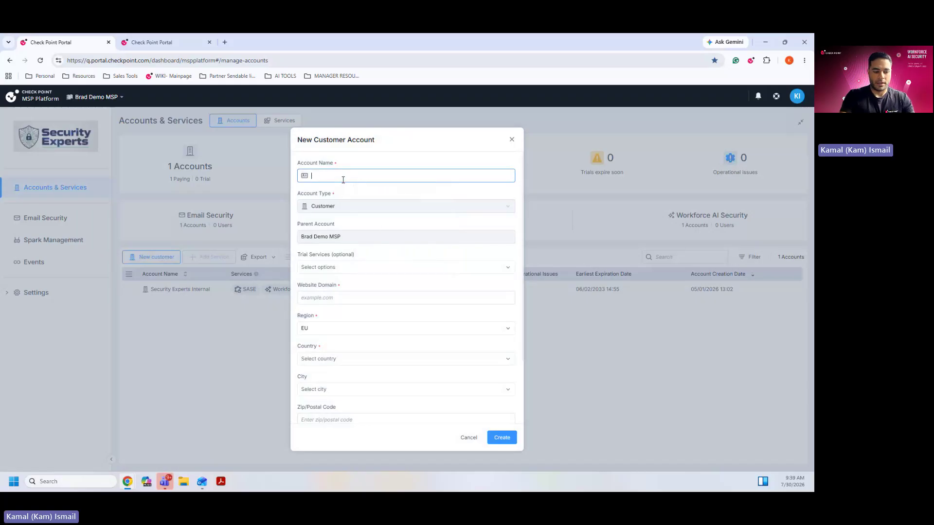
pyautogui.write('Denta')
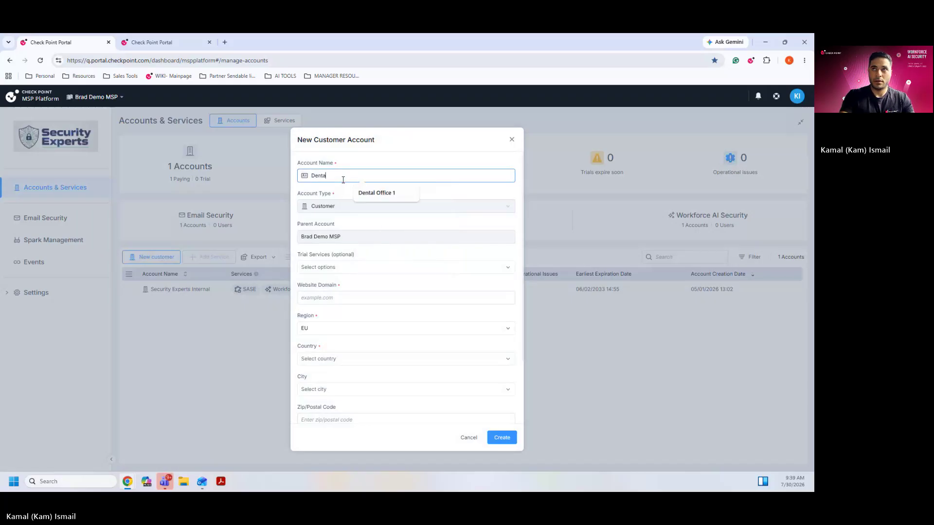
pyautogui.write('l Office 2')
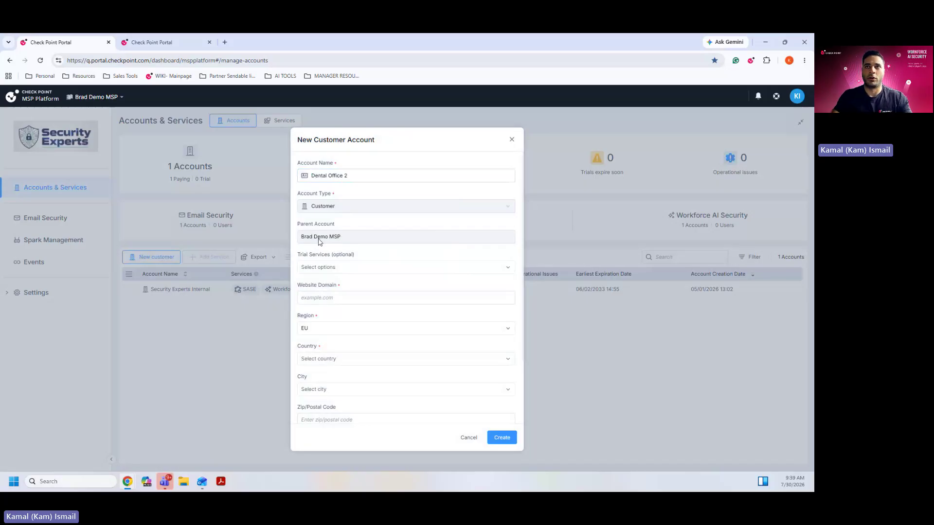
# Choose Email Security as the new account's trial service and set the website domain to dental1234.ca.
pyautogui.click(314, 269)
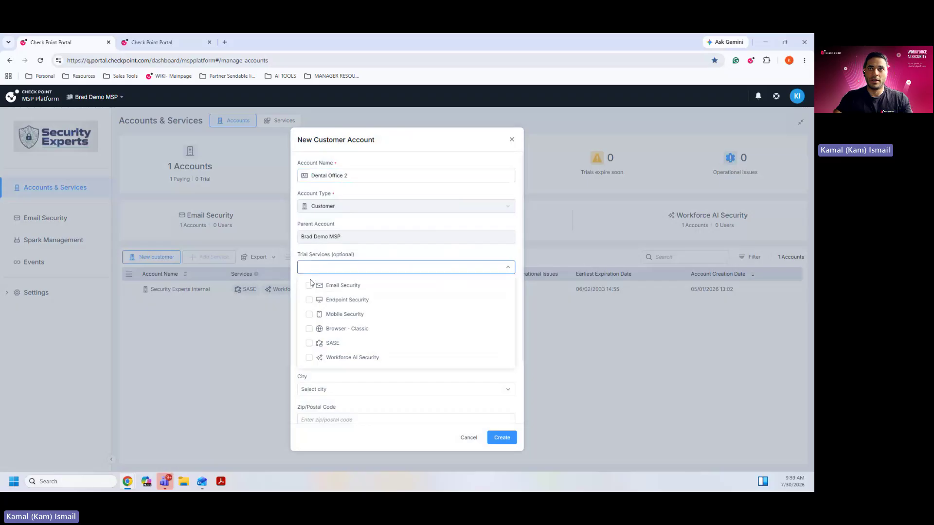
pyautogui.click(309, 290)
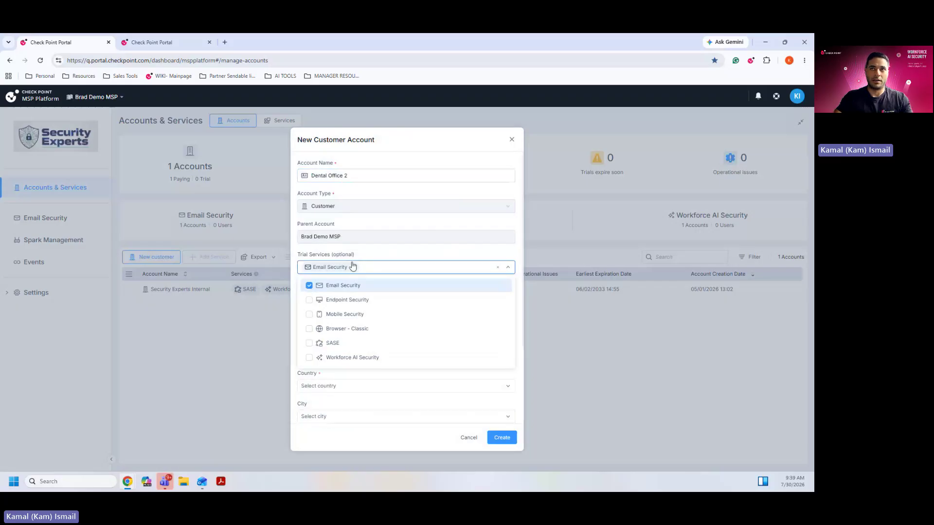
pyautogui.click(380, 255)
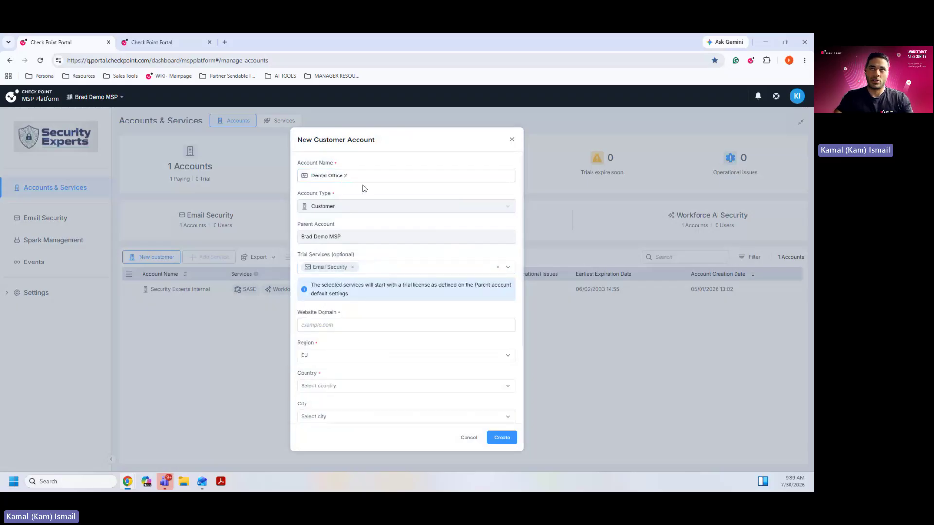
pyautogui.scroll(-1, 340, 278)
pyautogui.click(333, 281)
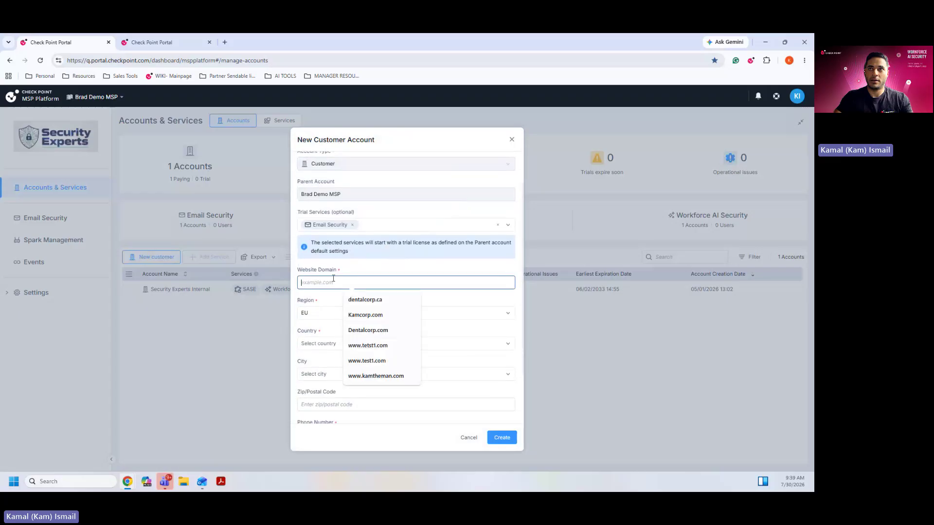
pyautogui.write('dental1234.ca')
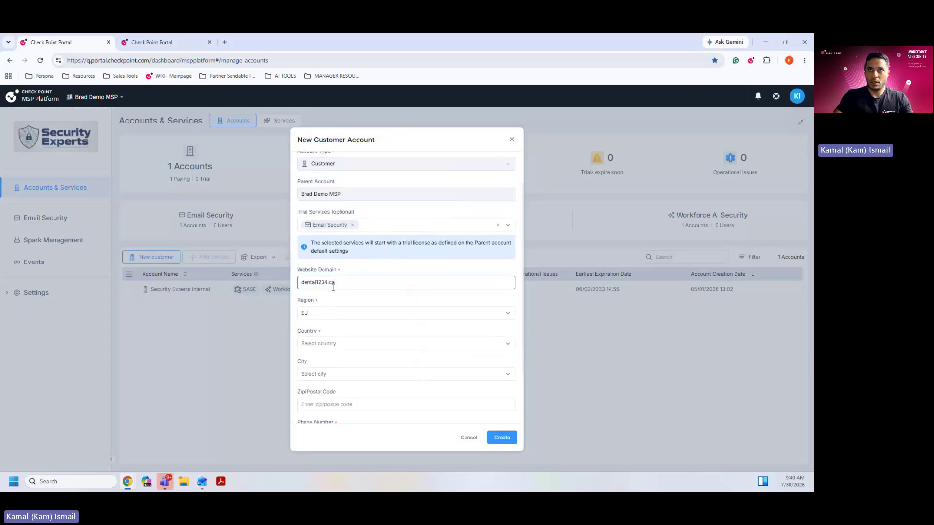
# Check the available regions and set the new account's country to Canada.
pyautogui.click(324, 315)
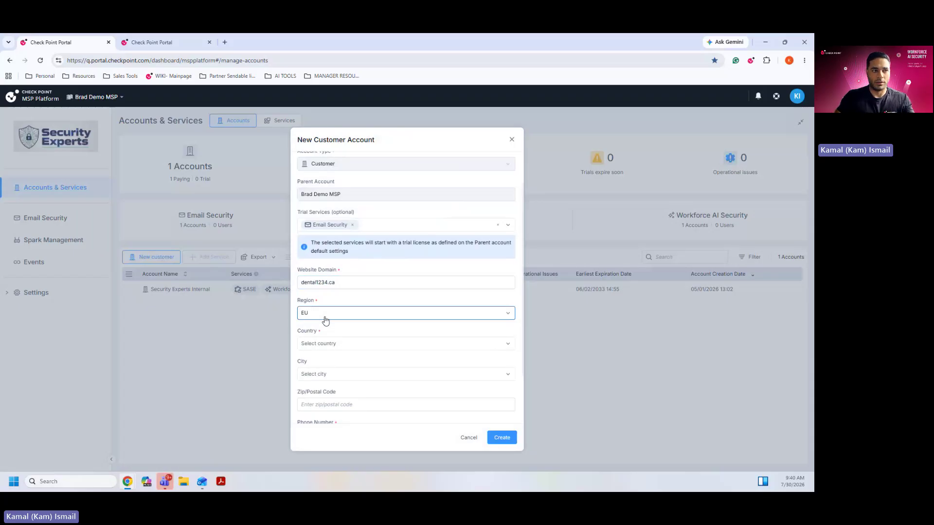
pyautogui.click(324, 316)
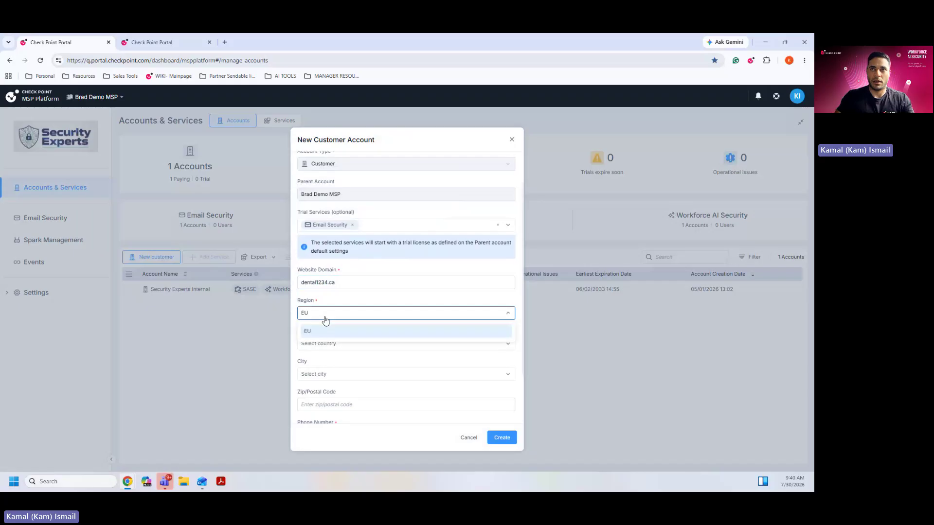
pyautogui.click(342, 298)
pyautogui.click(318, 345)
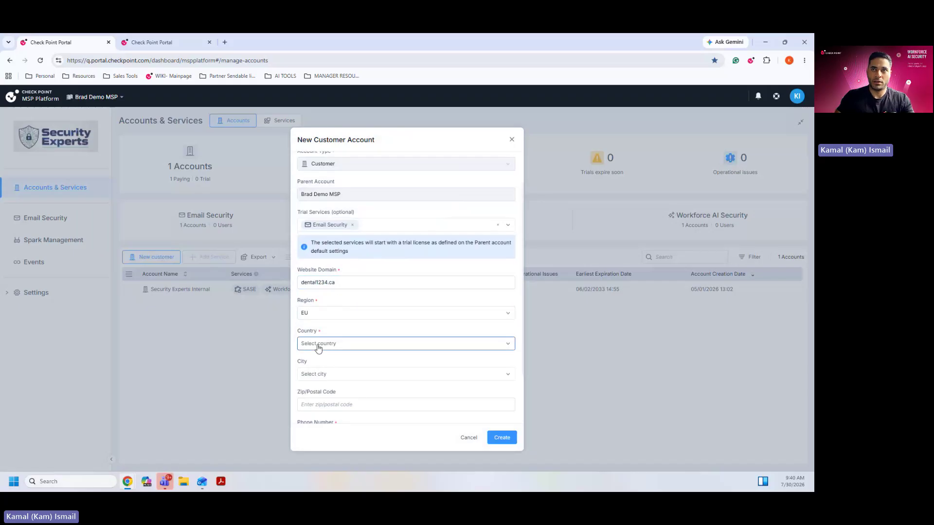
pyautogui.write('canda')
pyautogui.press('BackSpace')
pyautogui.press('BackSpace')
pyautogui.write('a')
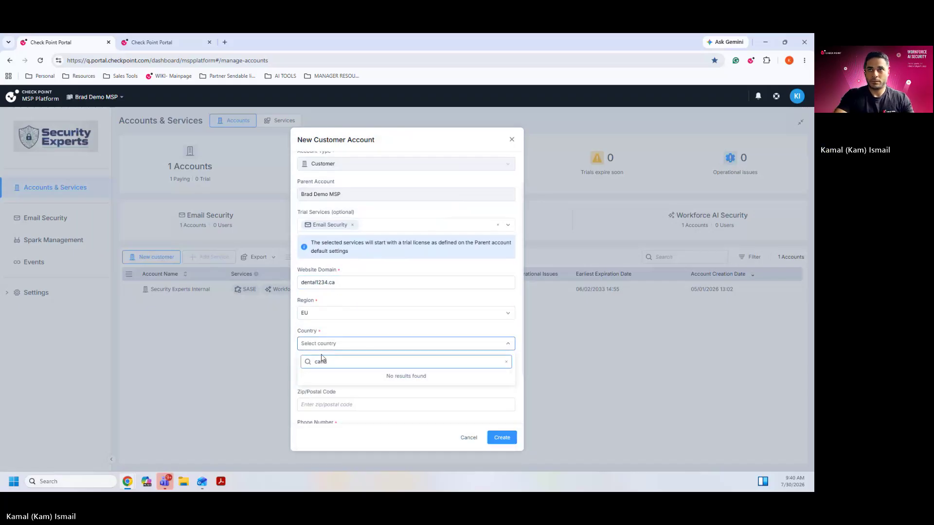
pyautogui.click(317, 376)
# Set the new account's state/region to Ontario and its city to Ottawa.
pyautogui.click(317, 376)
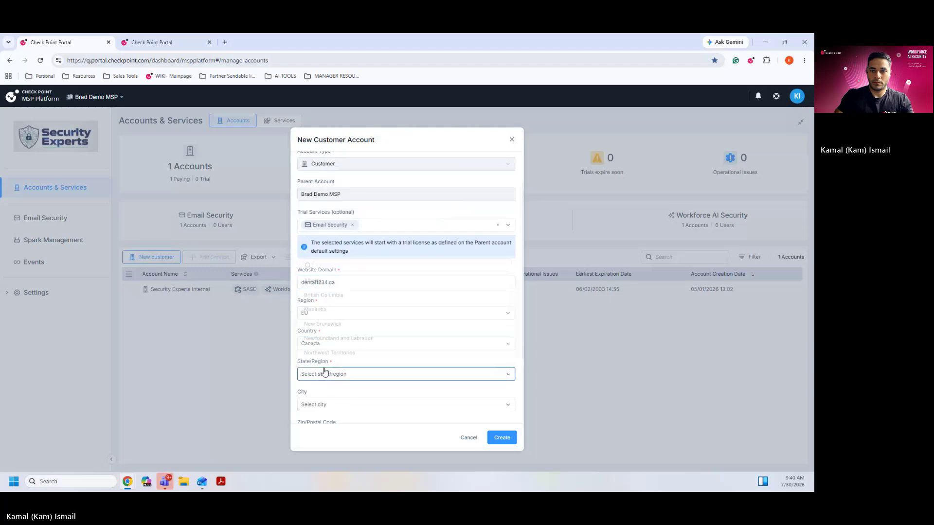
pyautogui.write('on')
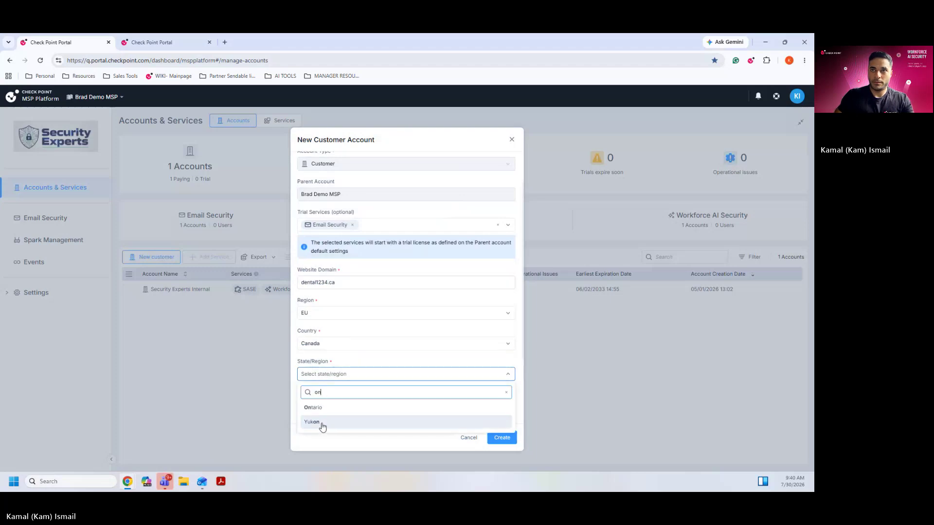
pyautogui.click(314, 407)
pyautogui.scroll(-1, 340, 376)
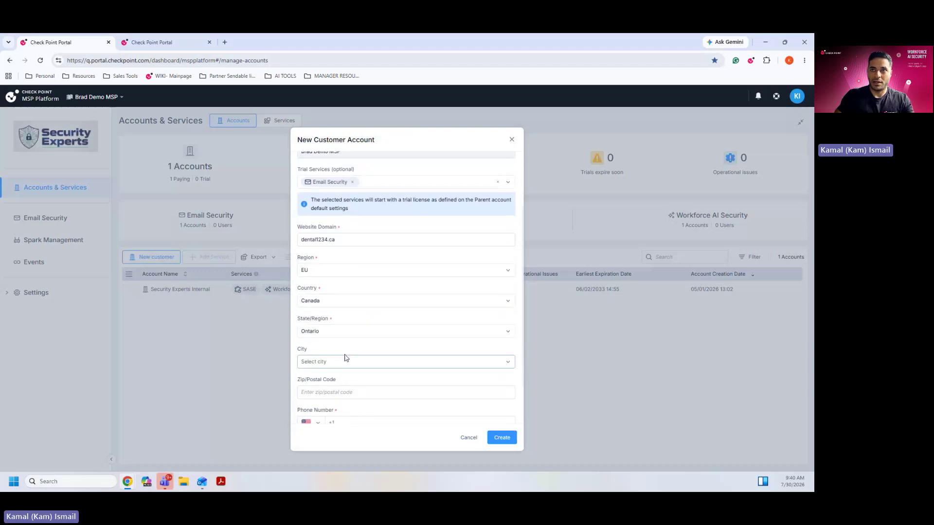
pyautogui.click(341, 362)
pyautogui.write('ottawa')
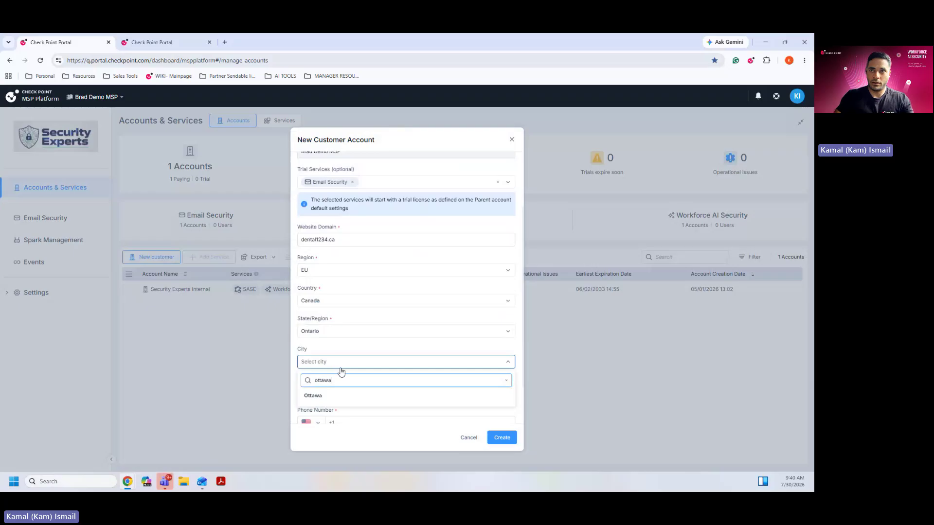
pyautogui.click(323, 396)
# Enter the customer's postal code and phone number, and create the account.
pyautogui.scroll(-1, 350, 341)
pyautogui.click(353, 335)
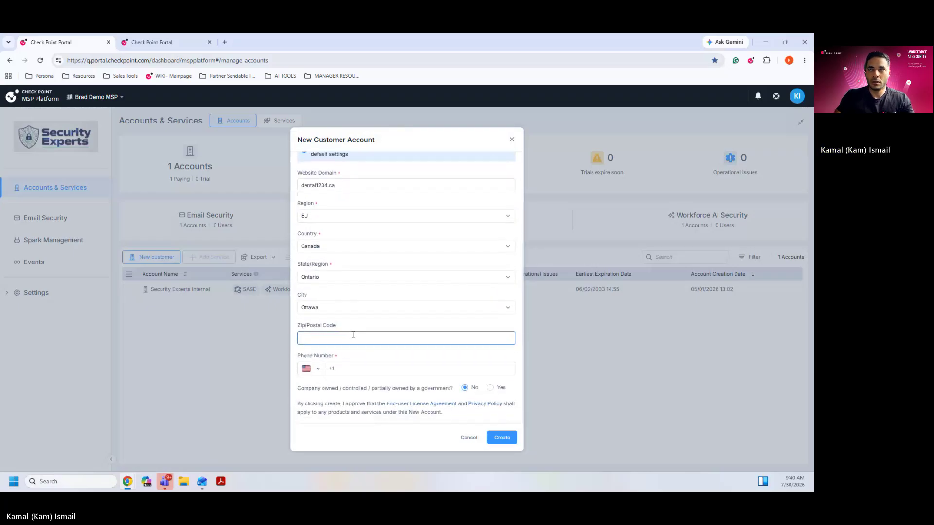
pyautogui.write('k124n2')
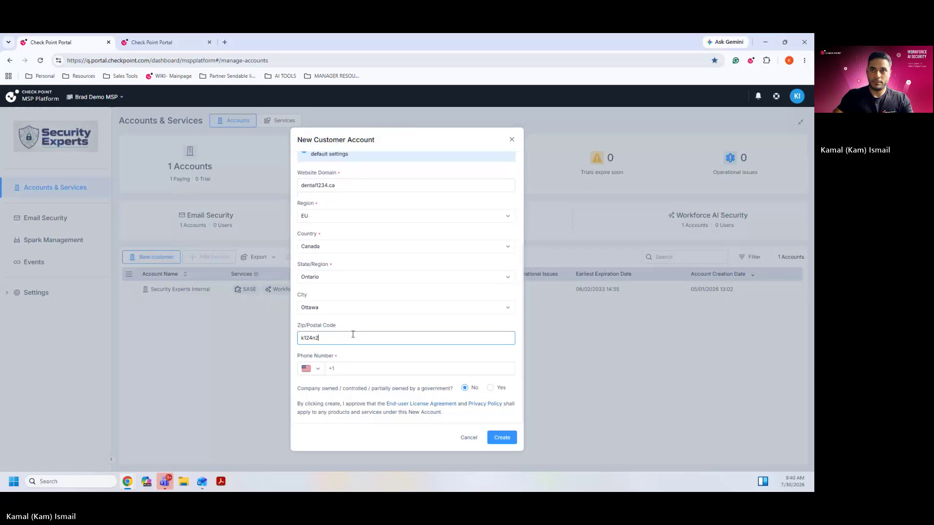
pyautogui.click(339, 368)
pyautogui.write('613')
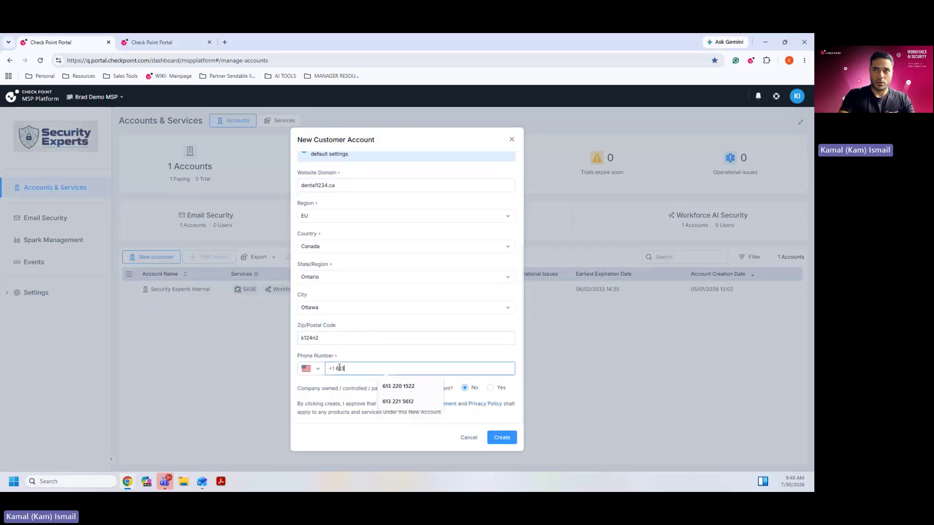
pyautogui.press('BackSpace')
pyautogui.press('BackSpace')
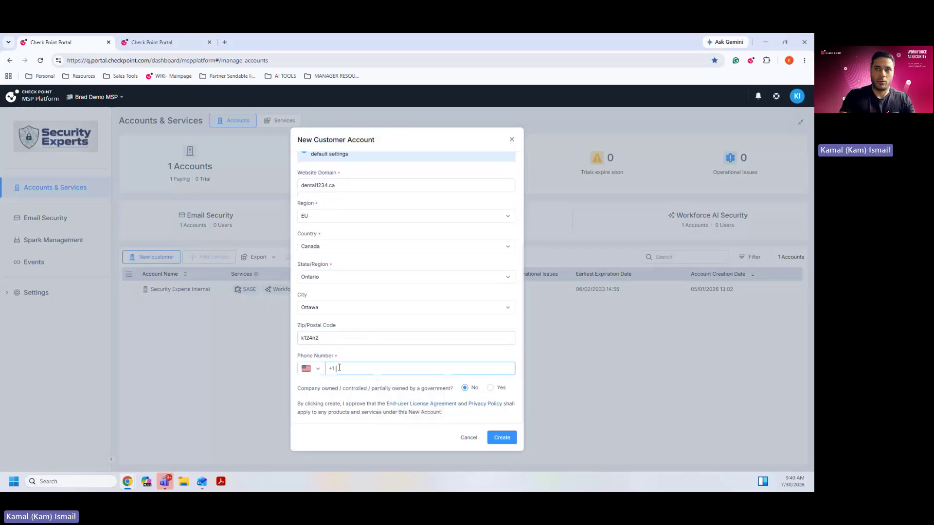
pyautogui.write('13 ')
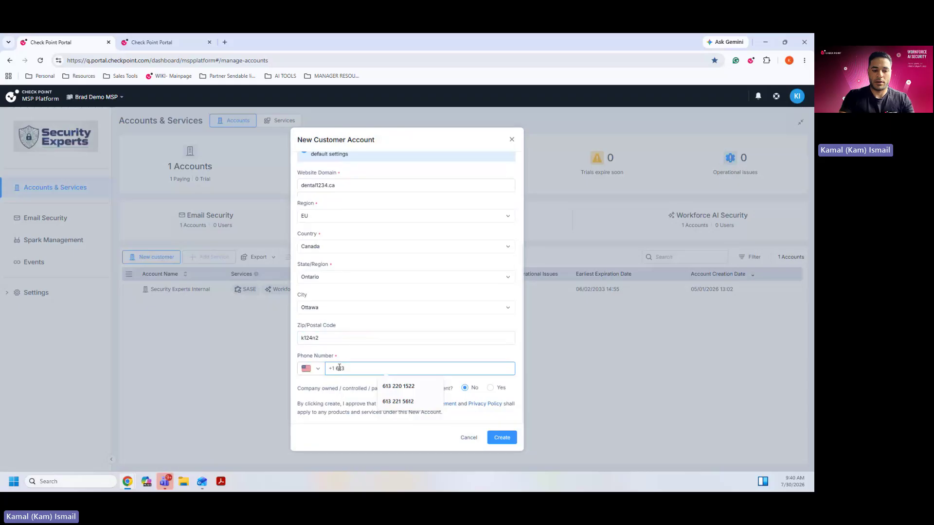
pyautogui.write('133 33')
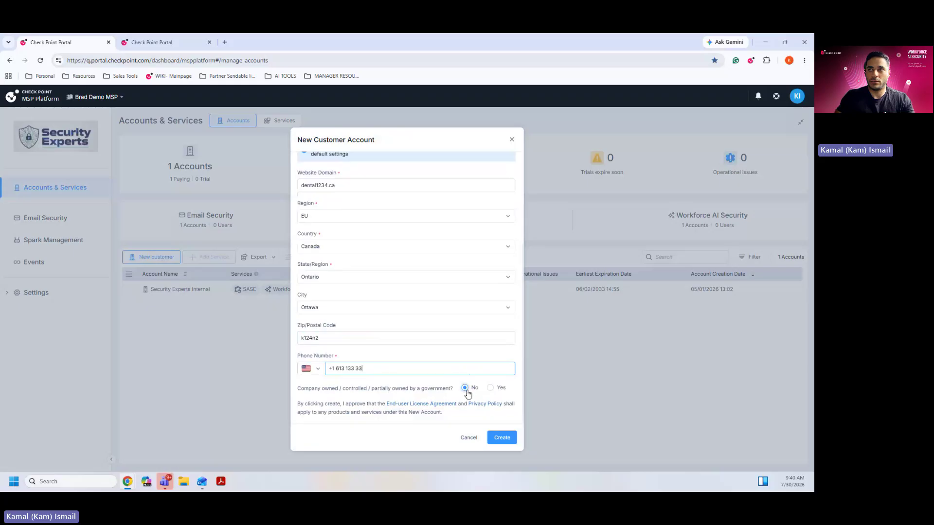
pyautogui.click(501, 438)
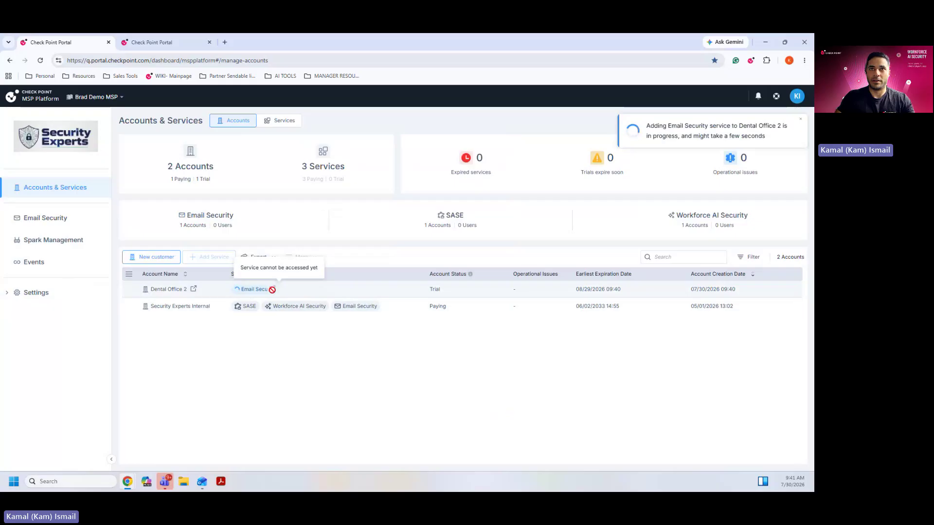
# Examine the Workforce AI Security free-trial options for Dental Office 2, including its paying-license packages, and discard the unsaved service.
pyautogui.click(163, 289)
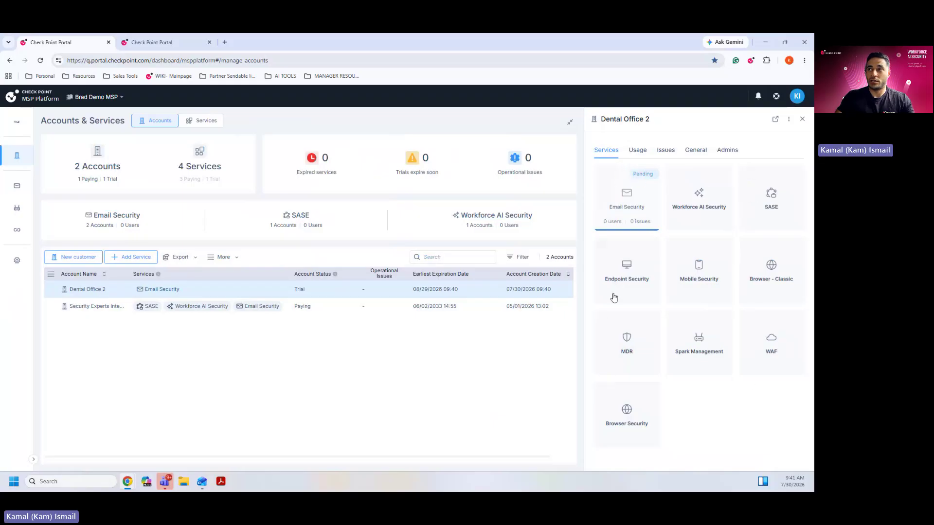
pyautogui.moveTo(608, 411)
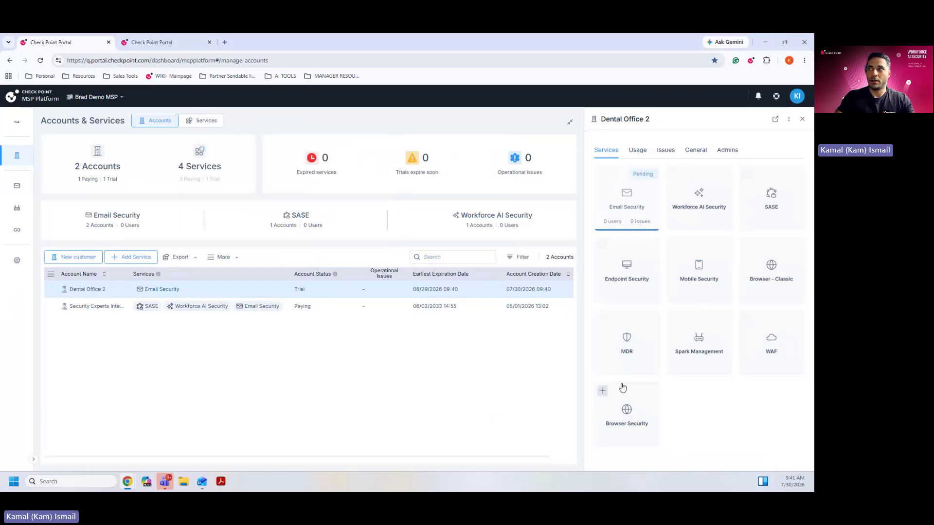
pyautogui.click(675, 176)
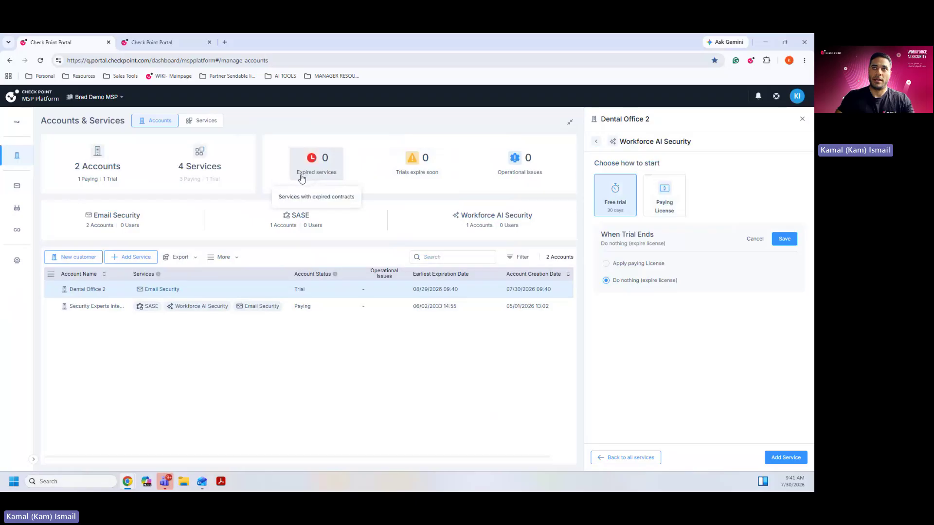
pyautogui.click(606, 267)
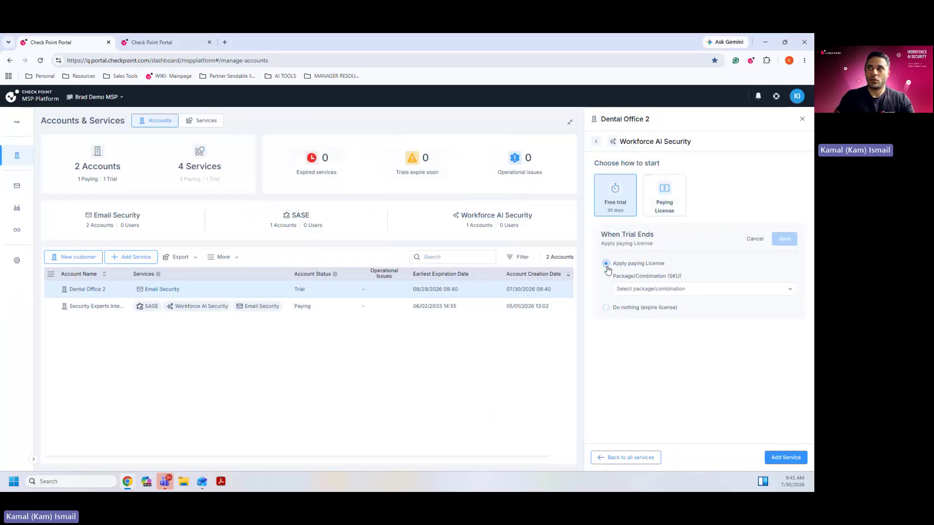
pyautogui.click(636, 294)
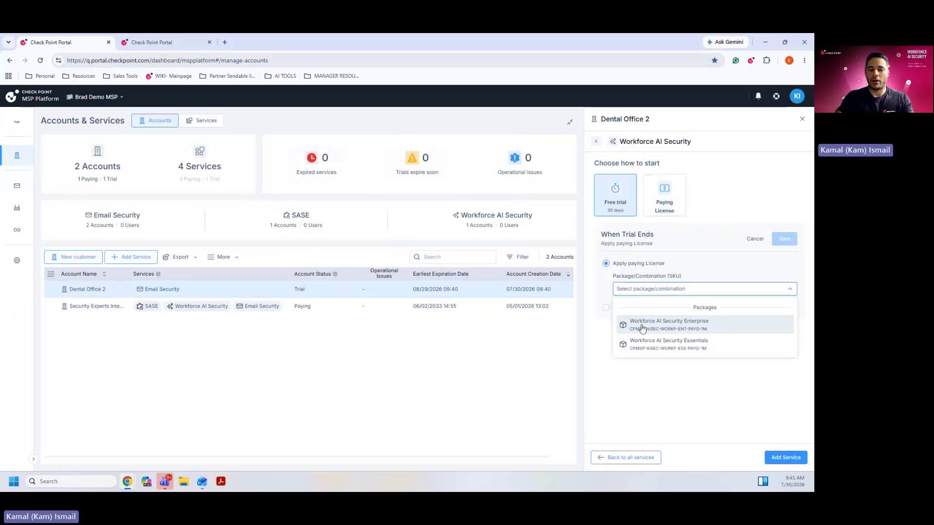
pyautogui.click(650, 384)
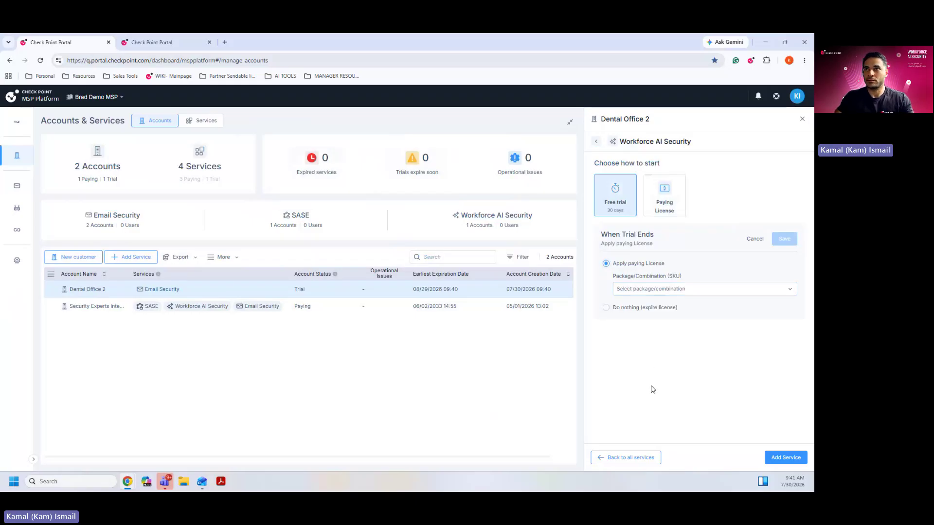
pyautogui.click(86, 313)
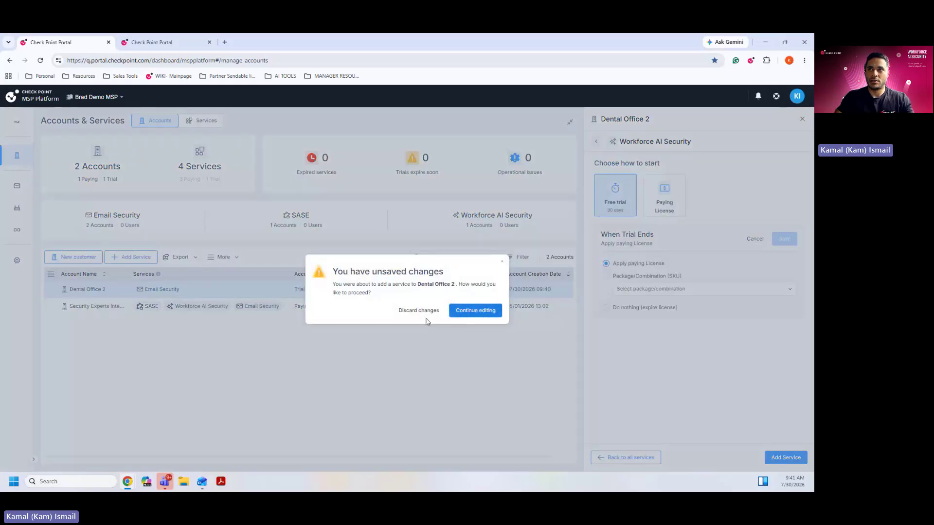
pyautogui.click(418, 311)
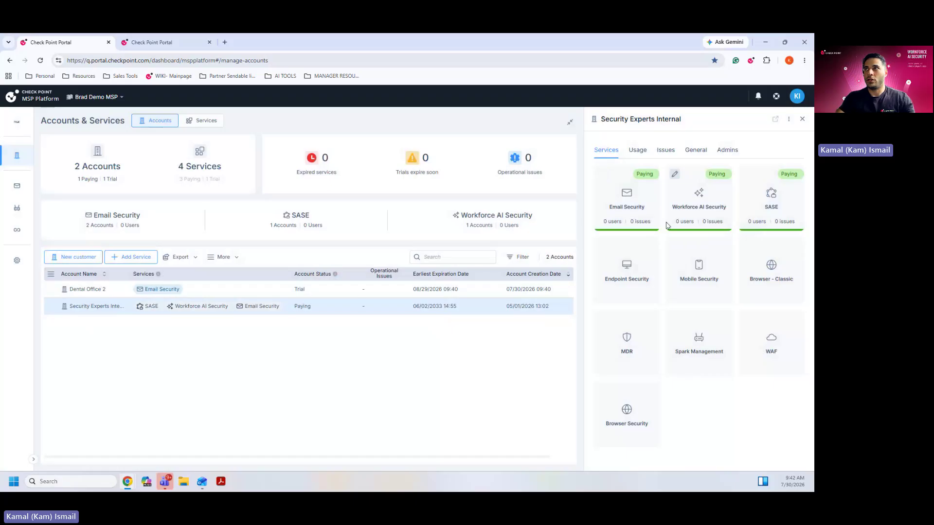
# Review the Email Security license information of Security Experts Internal and return to that account's services.
pyautogui.click(634, 197)
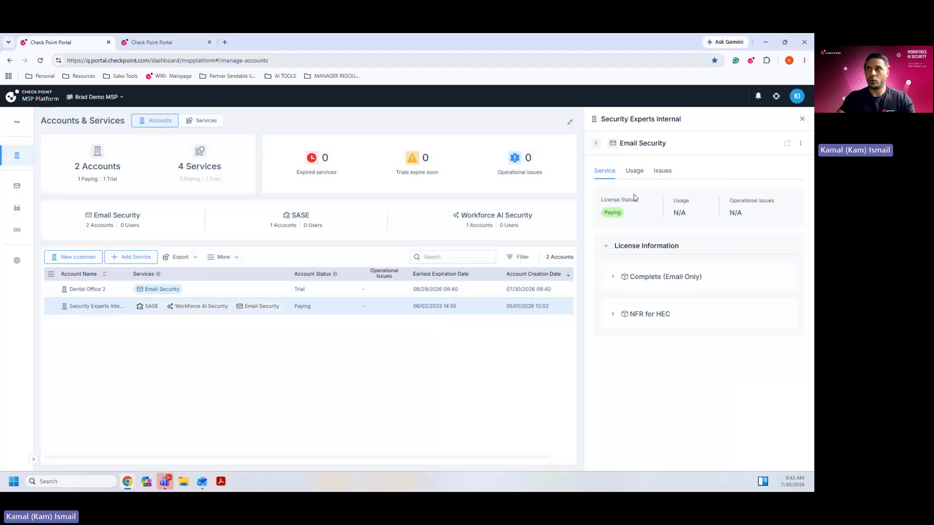
pyautogui.click(88, 312)
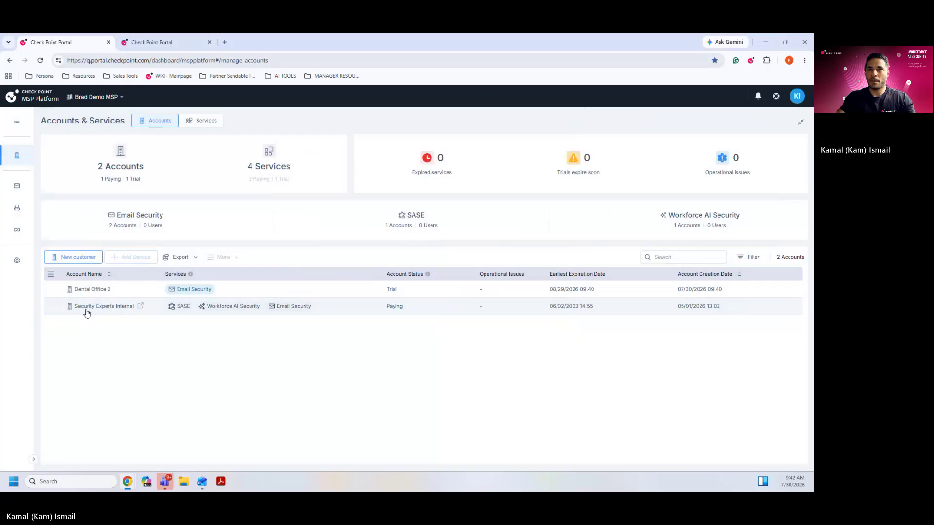
pyautogui.click(88, 311)
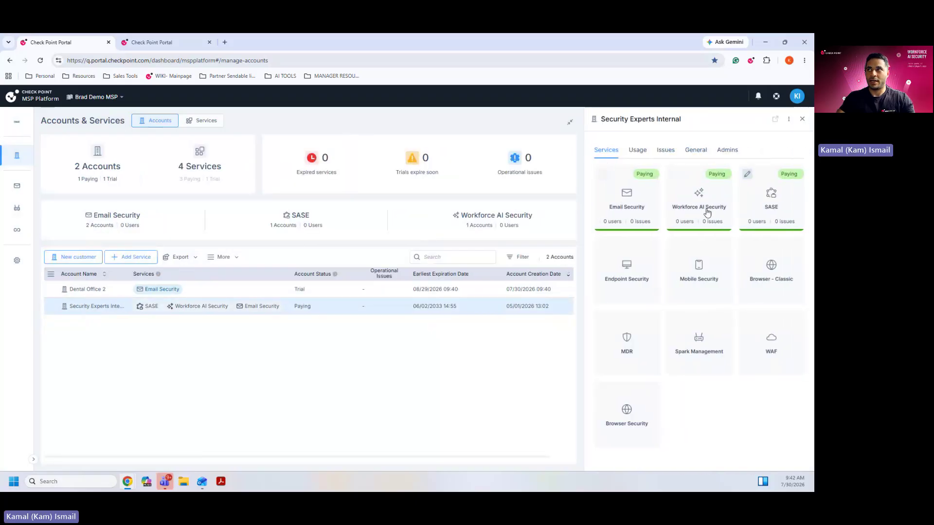
# Edit the Workforce AI Security license of Security Experts Internal to the Workforce AI Security Essentials package and save it.
pyautogui.click(707, 193)
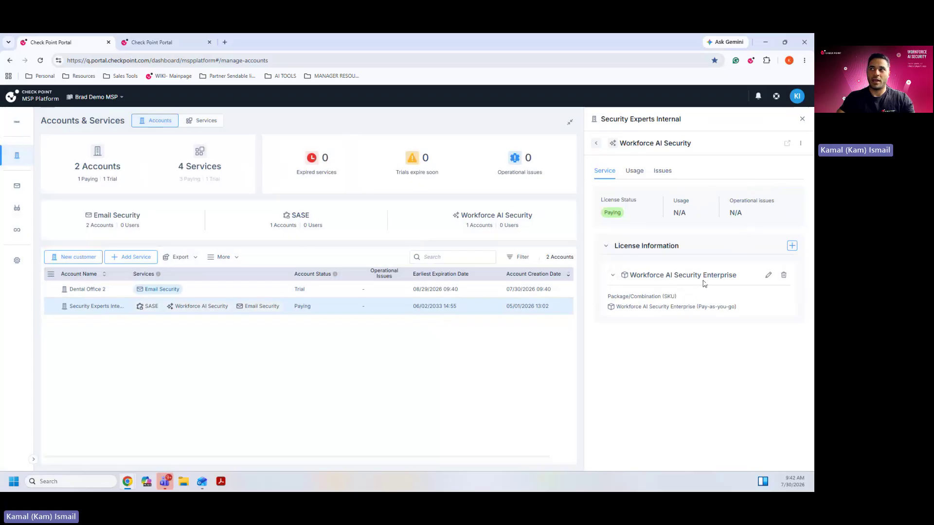
pyautogui.click(768, 275)
pyautogui.click(673, 313)
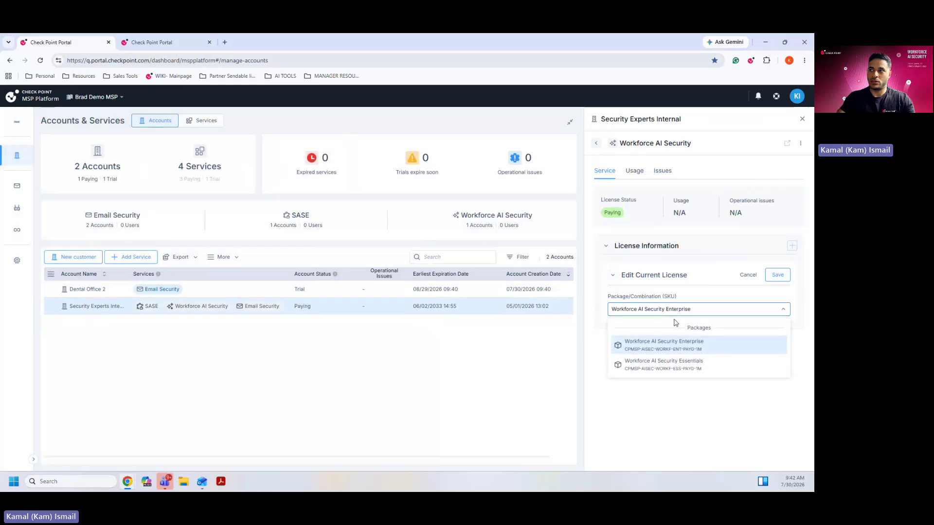
pyautogui.click(674, 367)
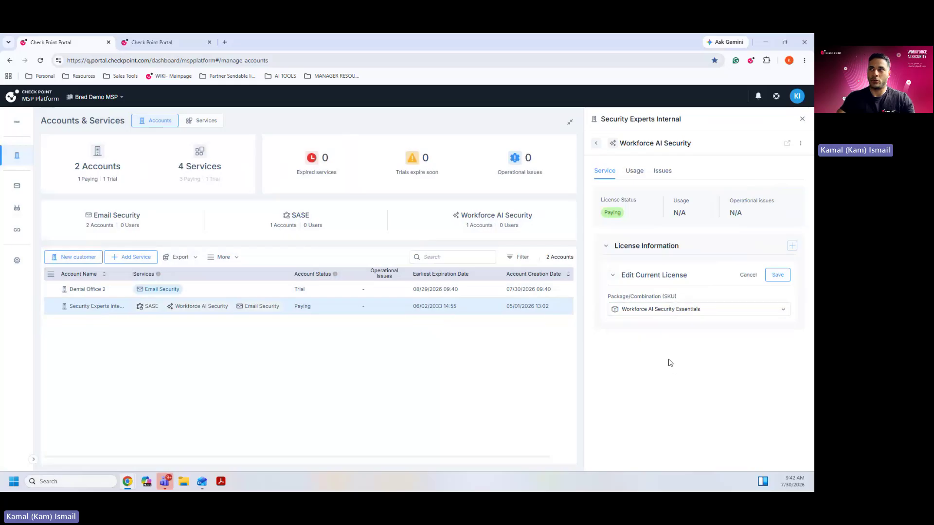
pyautogui.click(775, 276)
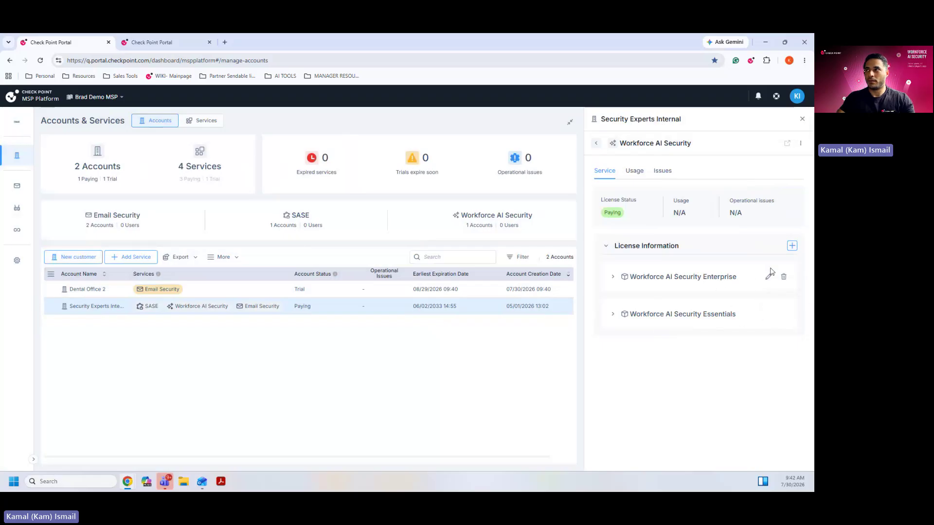
# Cancel the Workforce AI Security Enterprise license of Security Experts Internal and show the details of the Essentials license.
pyautogui.click(784, 277)
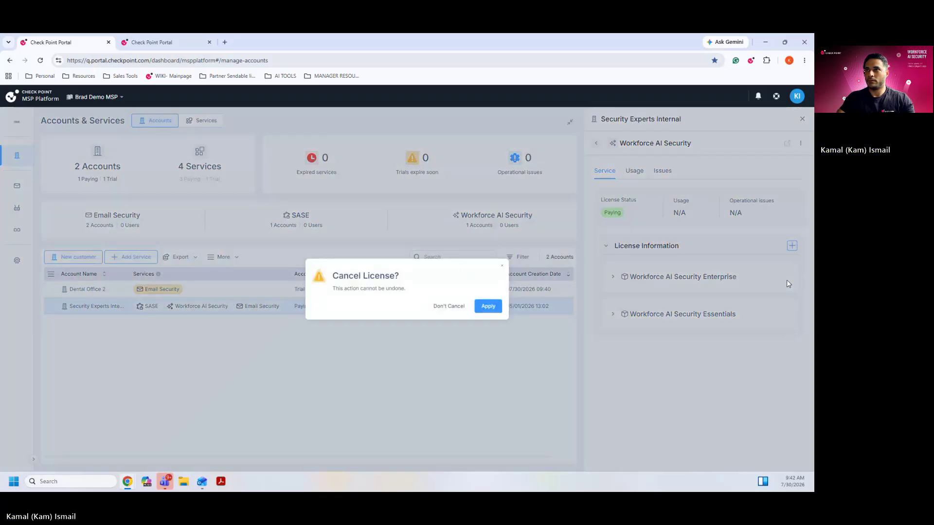
pyautogui.click(487, 308)
pyautogui.click(699, 285)
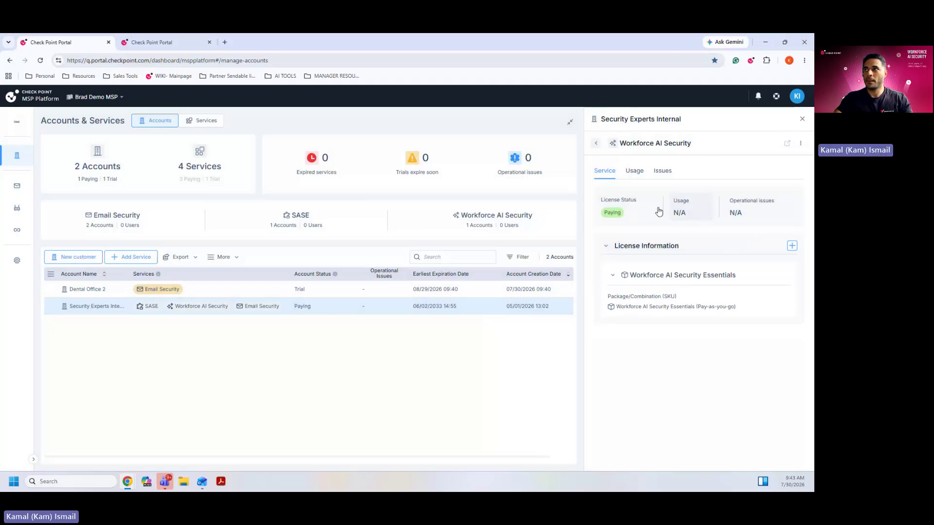
# Review the usage and issues of Workforce AI Security, and the usage, issues and general settings of Security Experts Internal.
pyautogui.click(636, 172)
pyautogui.click(663, 171)
pyautogui.click(595, 143)
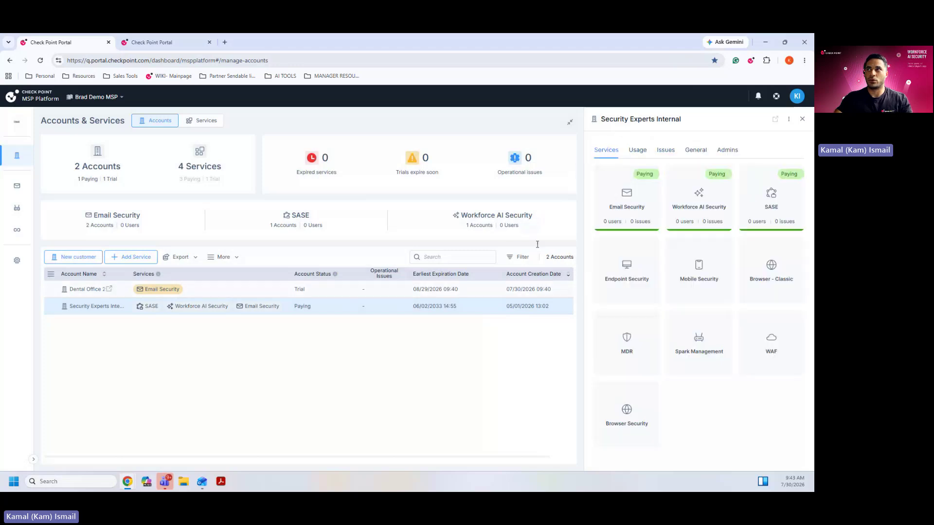
pyautogui.click(631, 156)
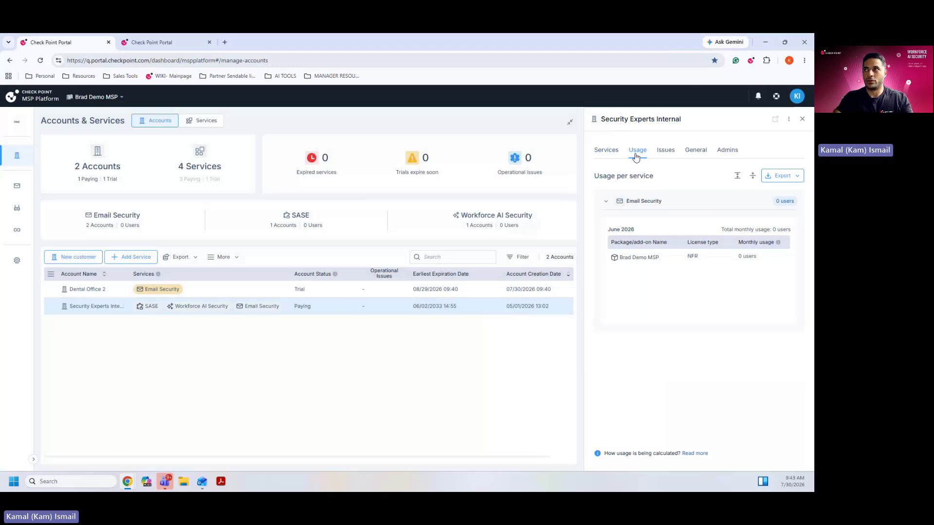
pyautogui.click(661, 151)
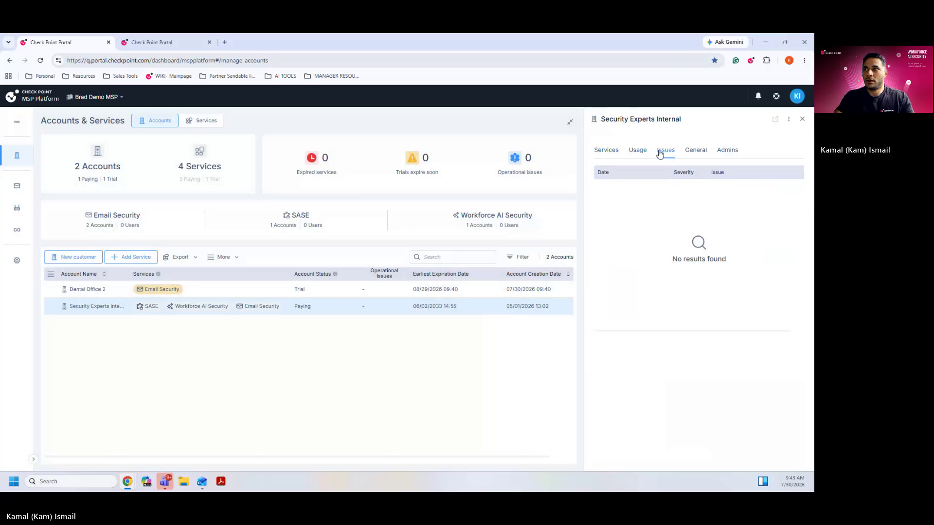
pyautogui.click(698, 149)
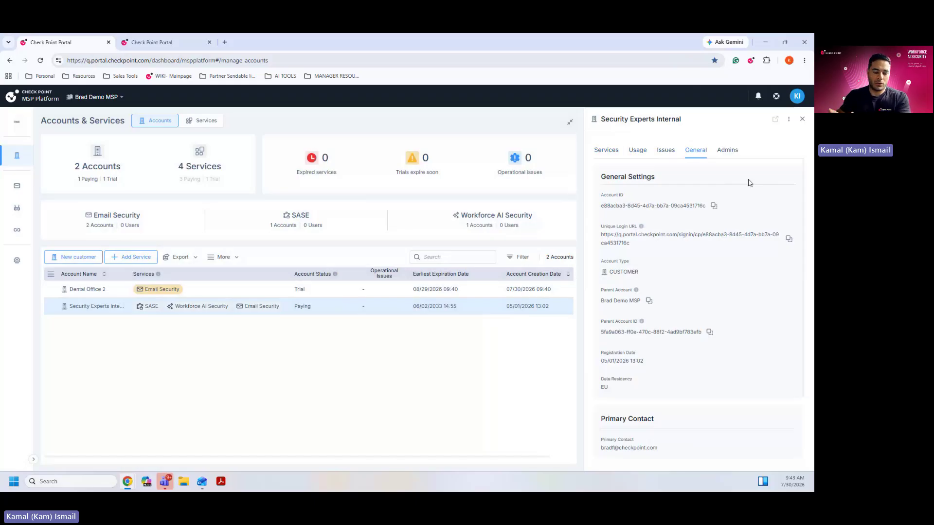
# Copy Dental Office 2's account ID and review the account's general settings and administrators.
pyautogui.click(75, 289)
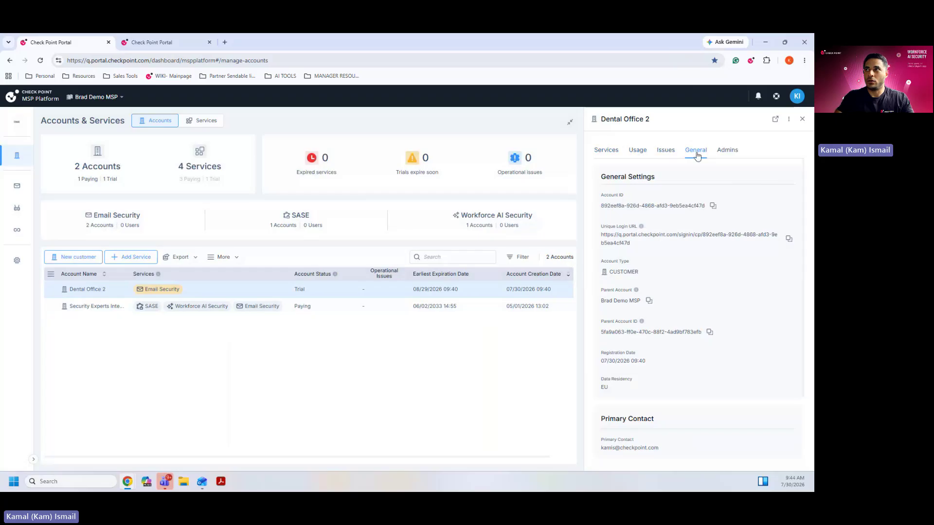
pyautogui.click(713, 205)
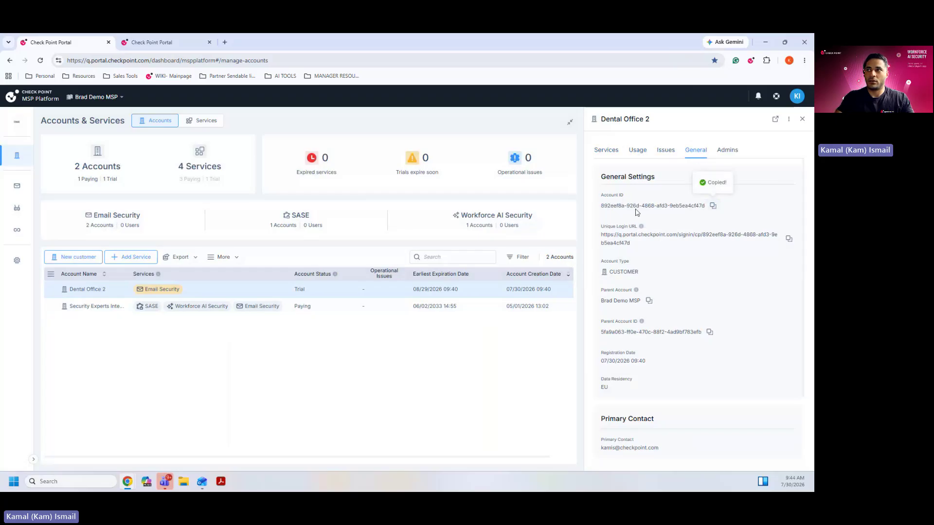
pyautogui.scroll(-2, 637, 212)
pyautogui.scroll(2, 633, 366)
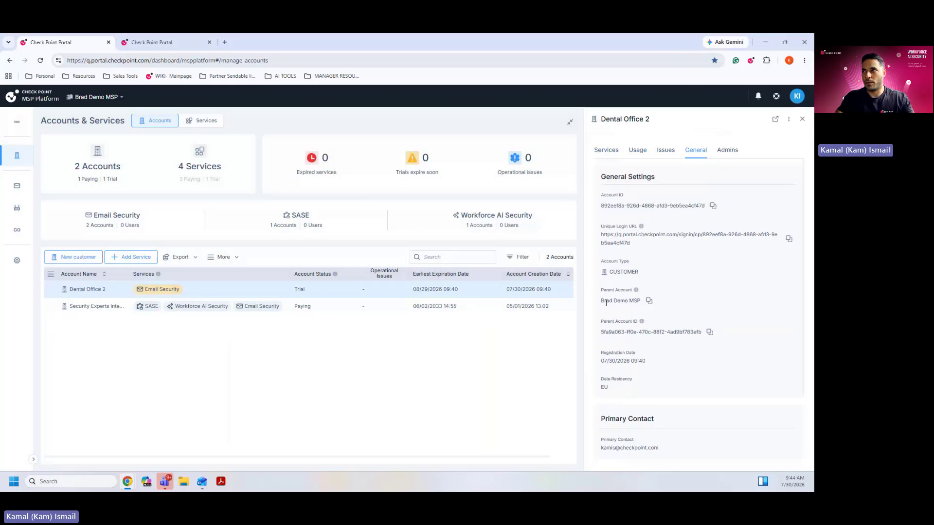
pyautogui.scroll(-2, 646, 302)
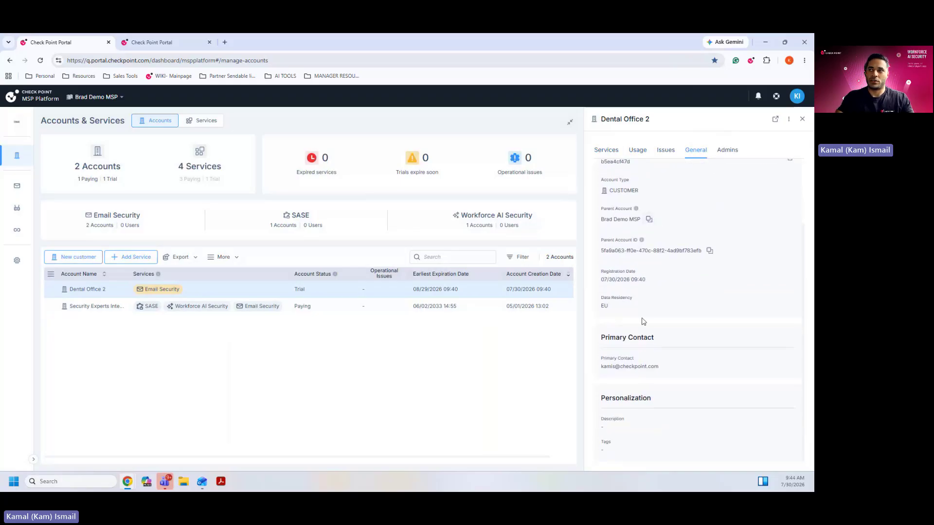
pyautogui.scroll(3, 647, 379)
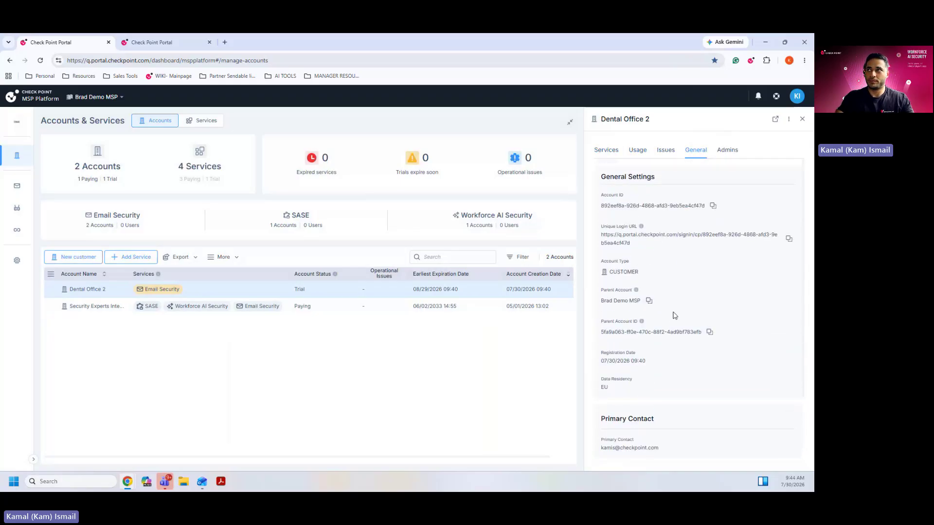
pyautogui.click(728, 153)
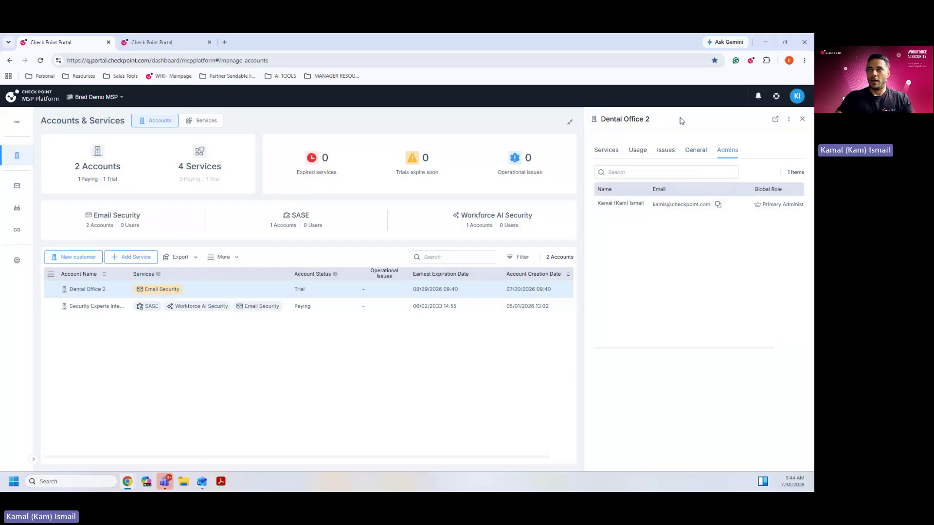
# Close Dental Office 2's details and open the general settings of the MSP account.
pyautogui.click(33, 459)
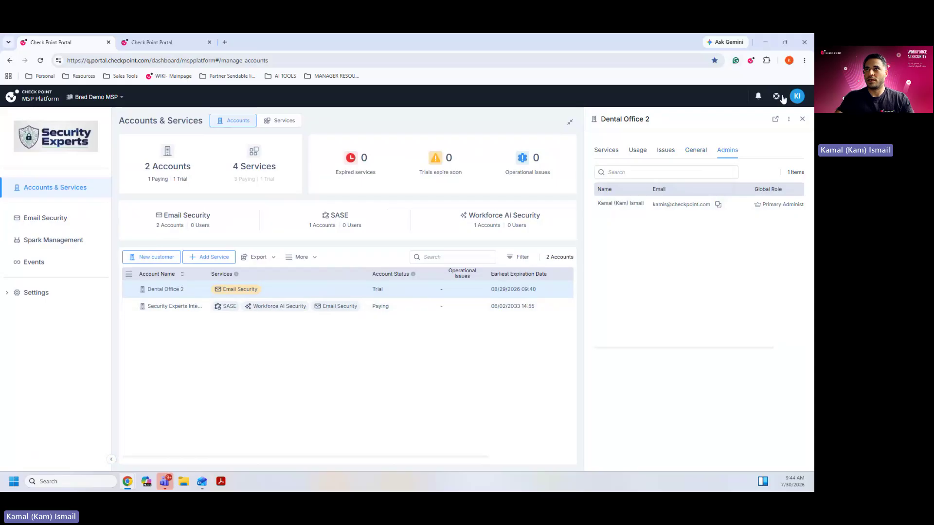
pyautogui.click(801, 121)
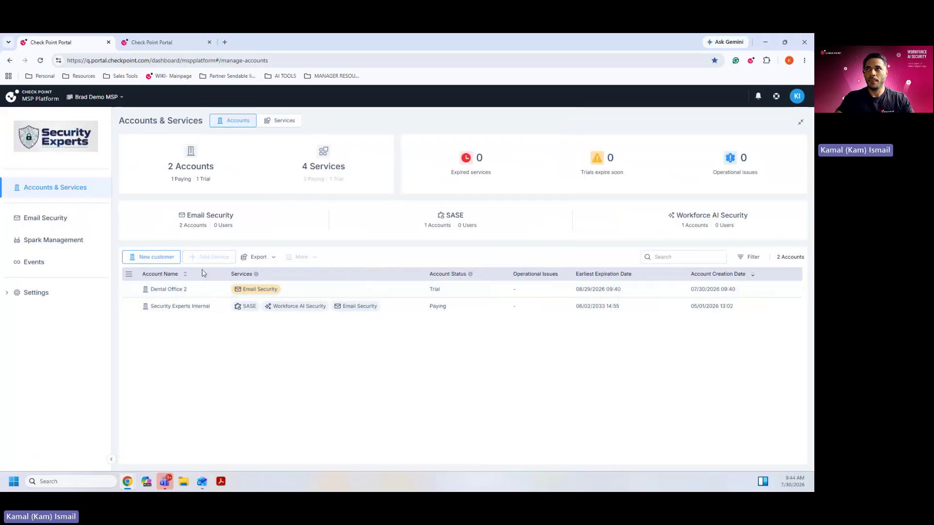
pyautogui.click(9, 298)
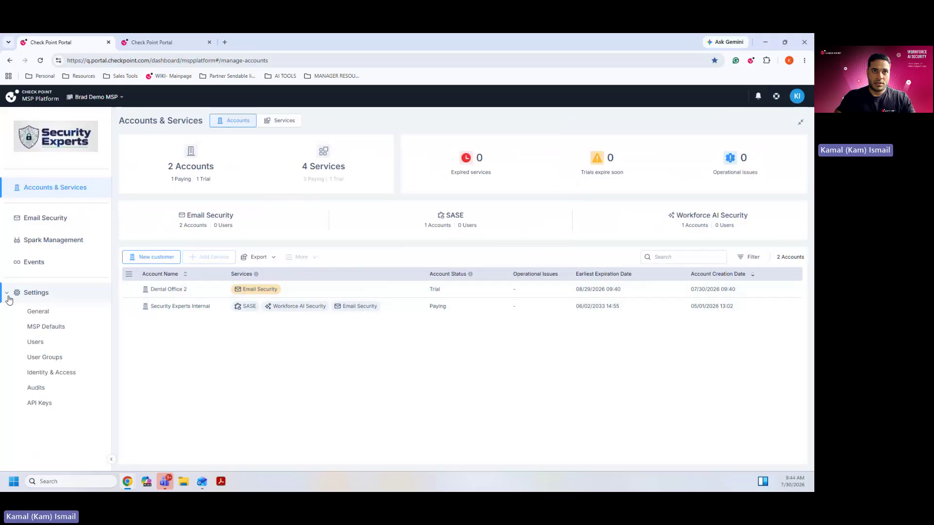
pyautogui.click(46, 316)
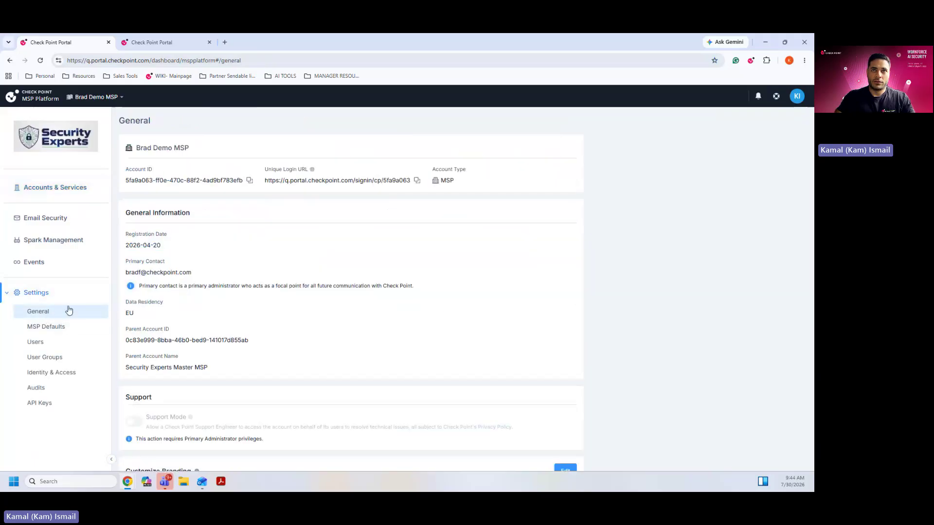
# Examine the MSP account's name, general information, support mode and Customize Branding section in the general settings.
pyautogui.click(149, 148)
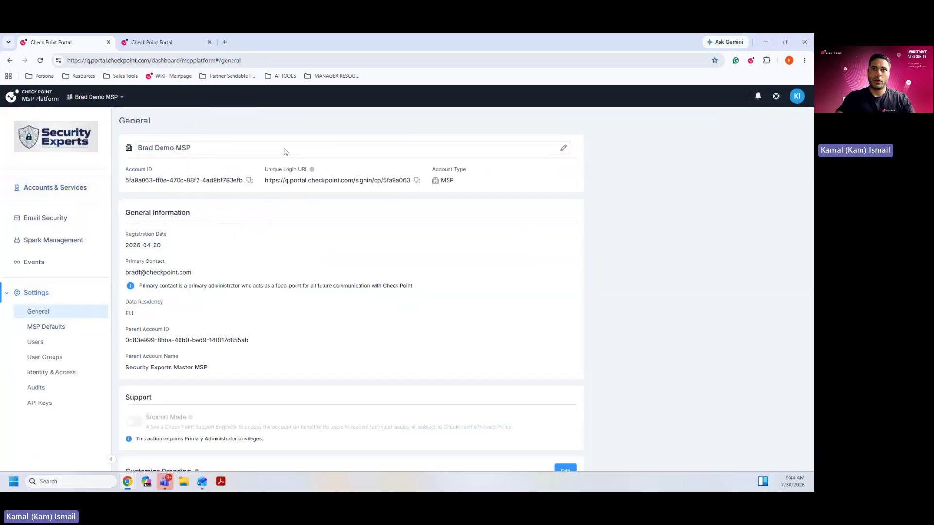
pyautogui.click(247, 158)
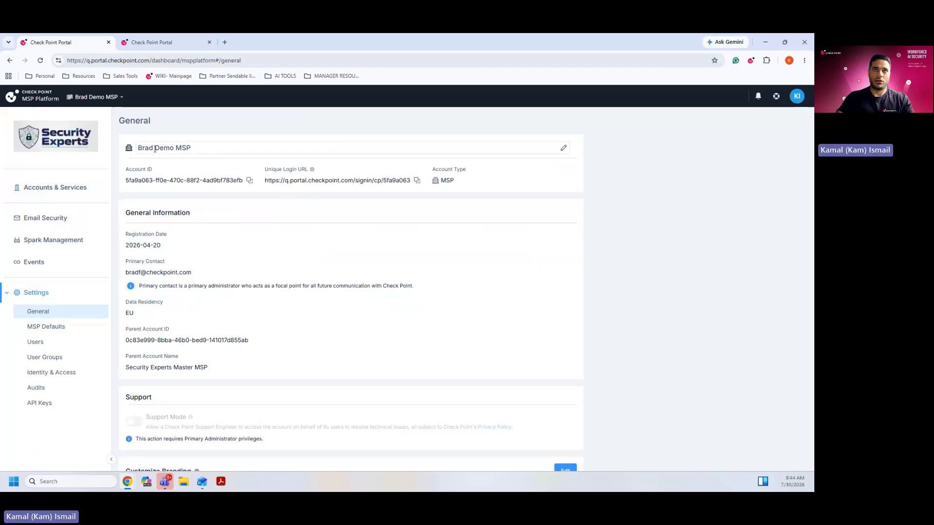
pyautogui.moveTo(138, 148); pyautogui.dragTo(211, 151)
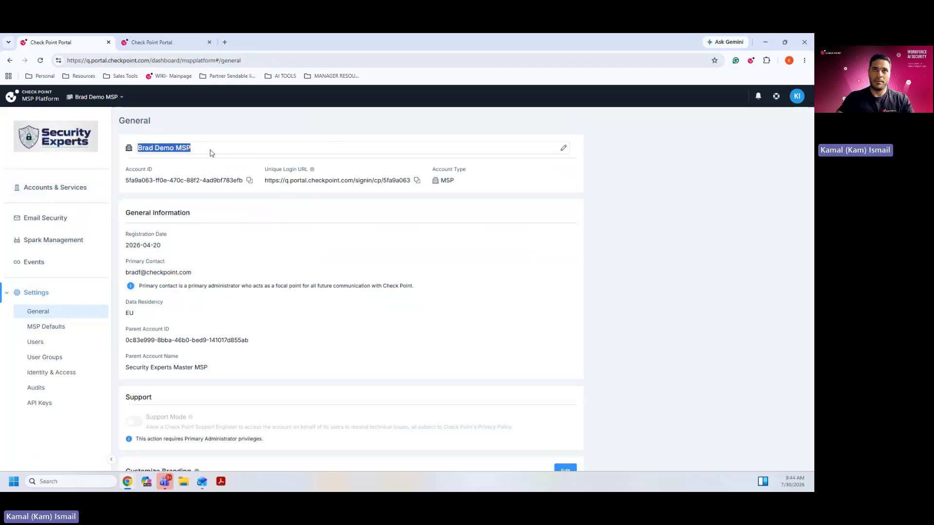
pyautogui.click(171, 189)
pyautogui.scroll(-1, 158, 253)
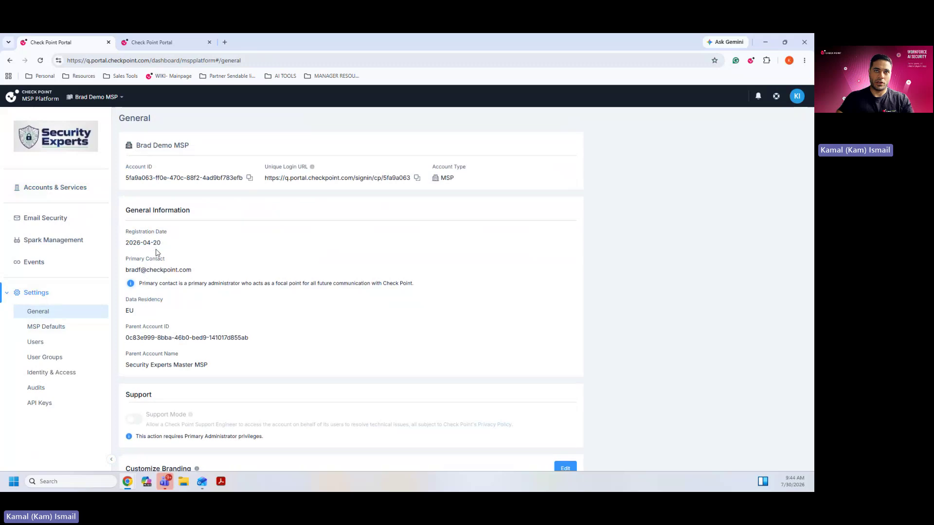
pyautogui.scroll(-3, 229, 265)
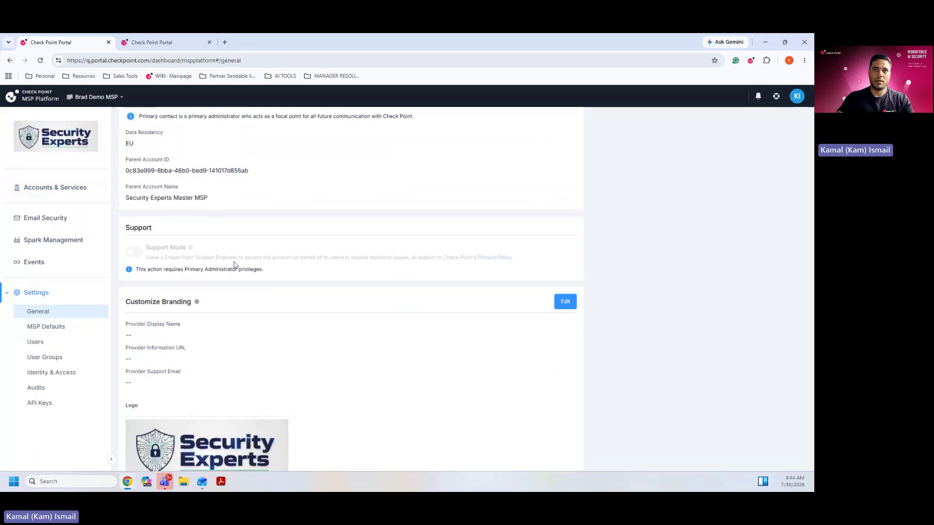
pyautogui.scroll(-1, 168, 384)
pyautogui.scroll(-2, 162, 369)
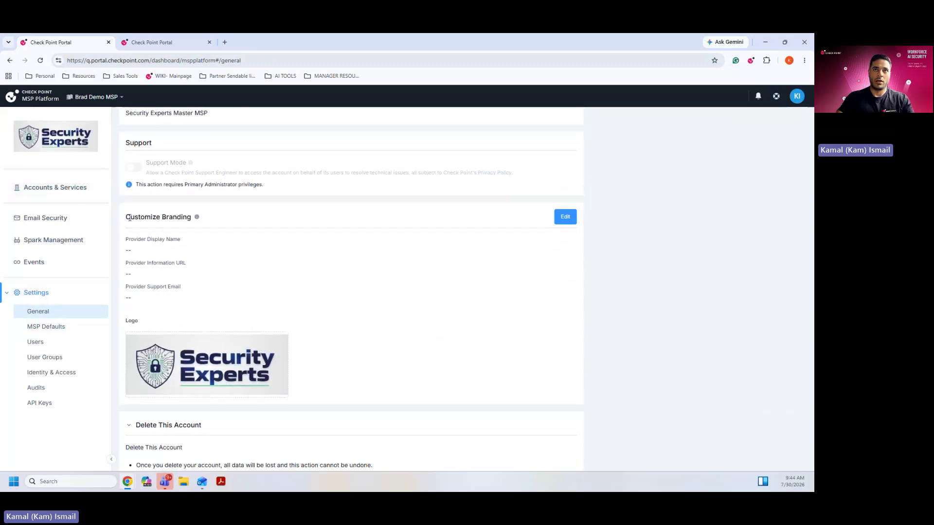
pyautogui.moveTo(129, 217); pyautogui.dragTo(221, 224)
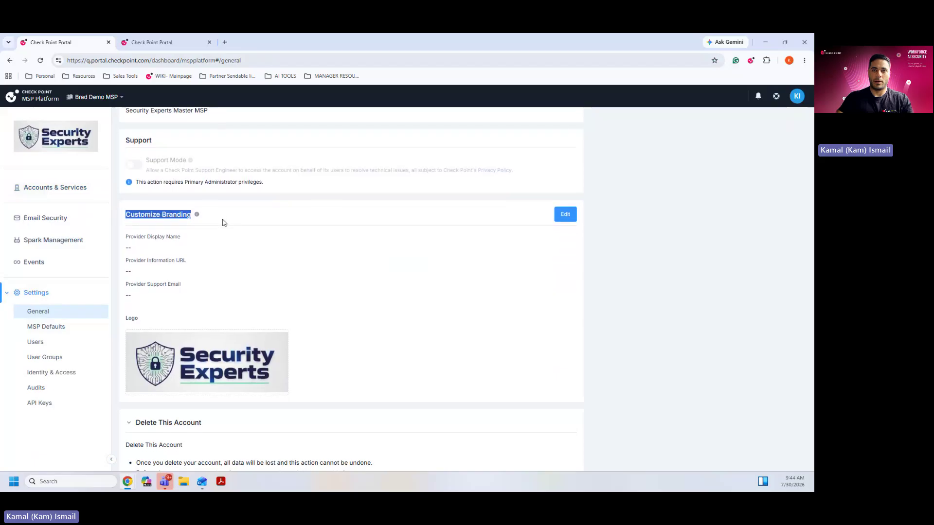
pyautogui.scroll(-1, 221, 223)
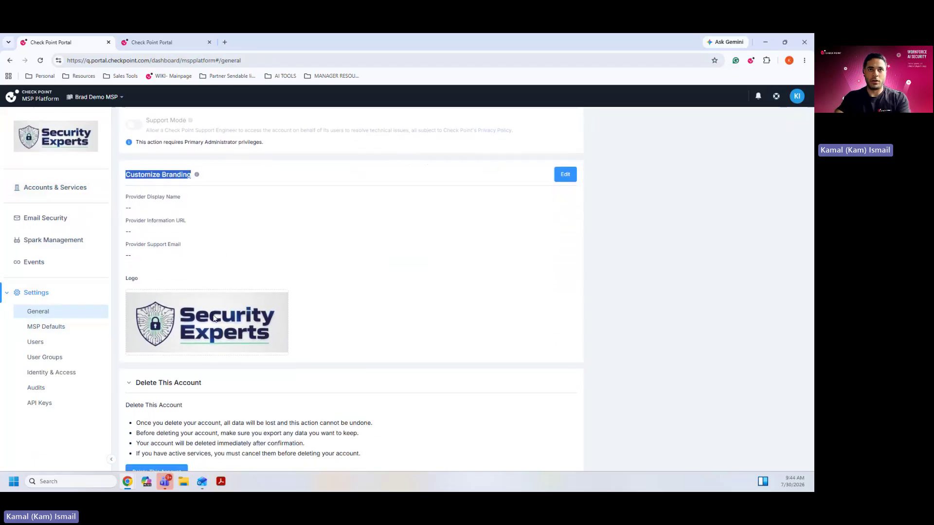
# In the MSP defaults, switch the trial-end notification for MSP admins off and on again, and return to Accounts & Services without saving.
pyautogui.click(41, 332)
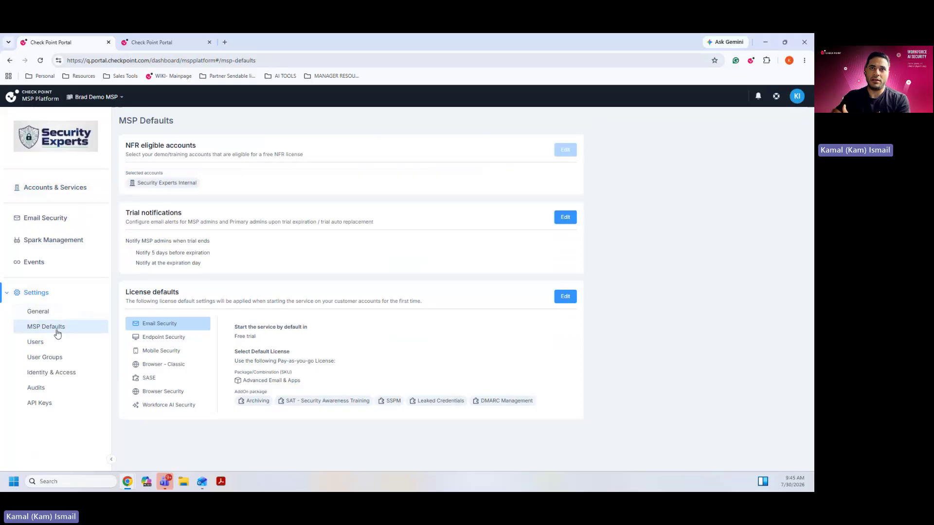
pyautogui.click(151, 324)
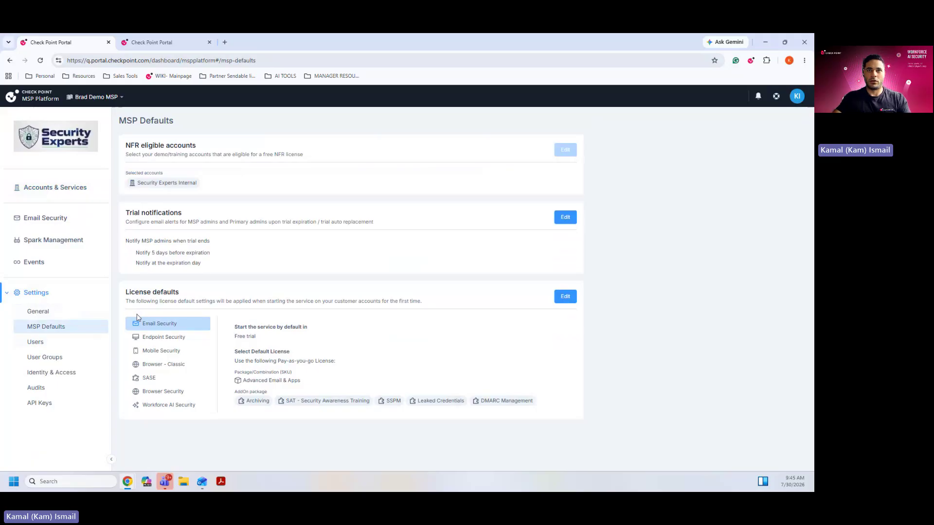
pyautogui.click(565, 218)
pyautogui.click(133, 242)
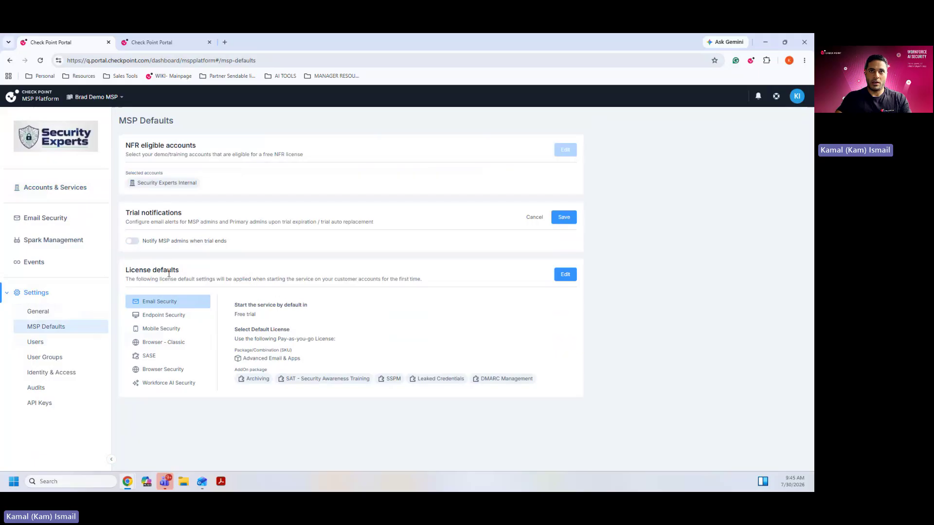
pyautogui.click(132, 241)
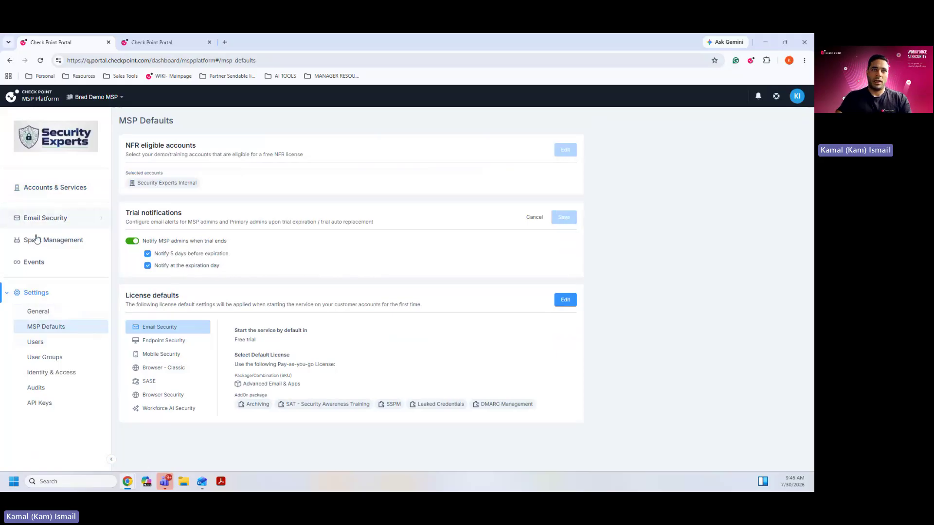
pyautogui.click(73, 193)
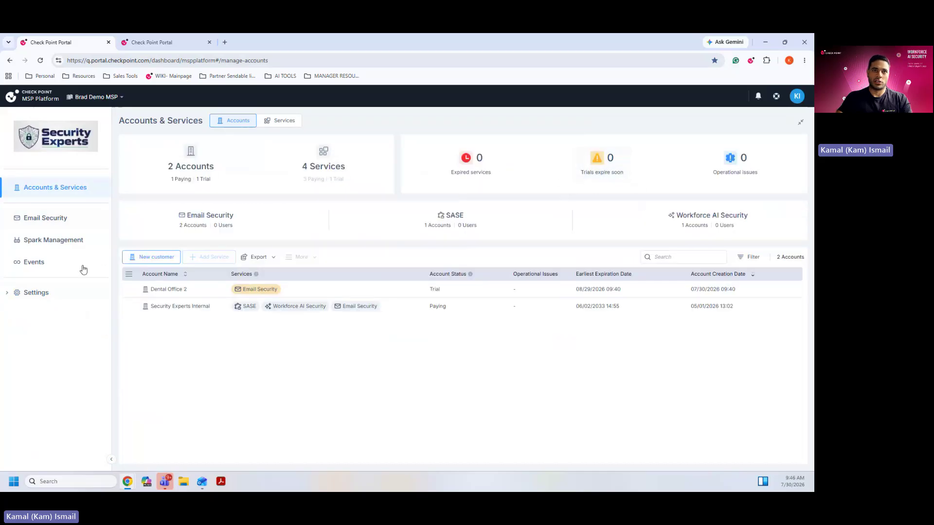
# Edit the Email Security license defaults in the MSP defaults and choose the Advanced Email & Apps package.
pyautogui.click(32, 293)
pyautogui.click(41, 326)
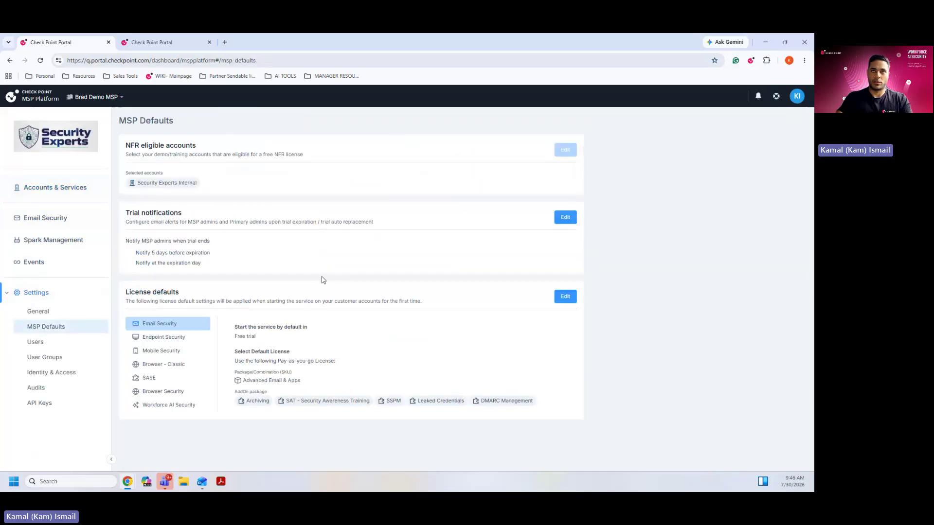
pyautogui.click(156, 323)
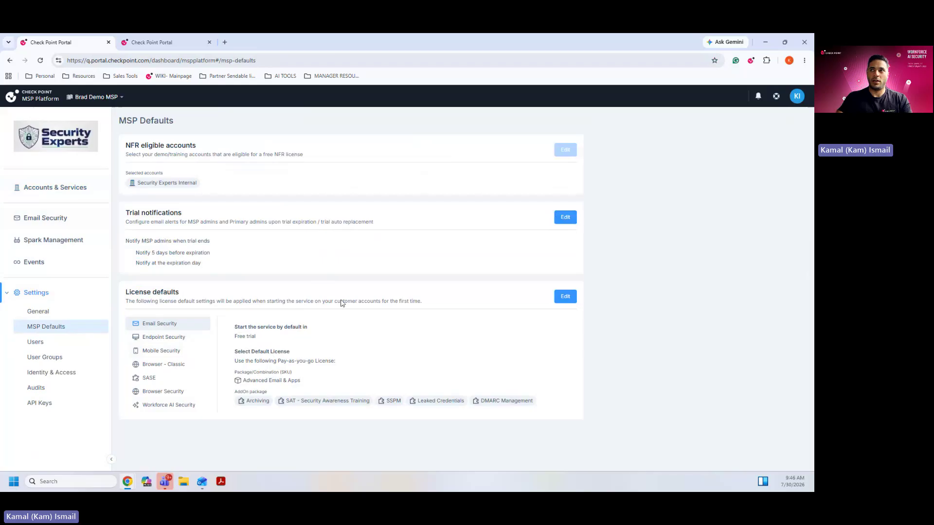
pyautogui.click(564, 297)
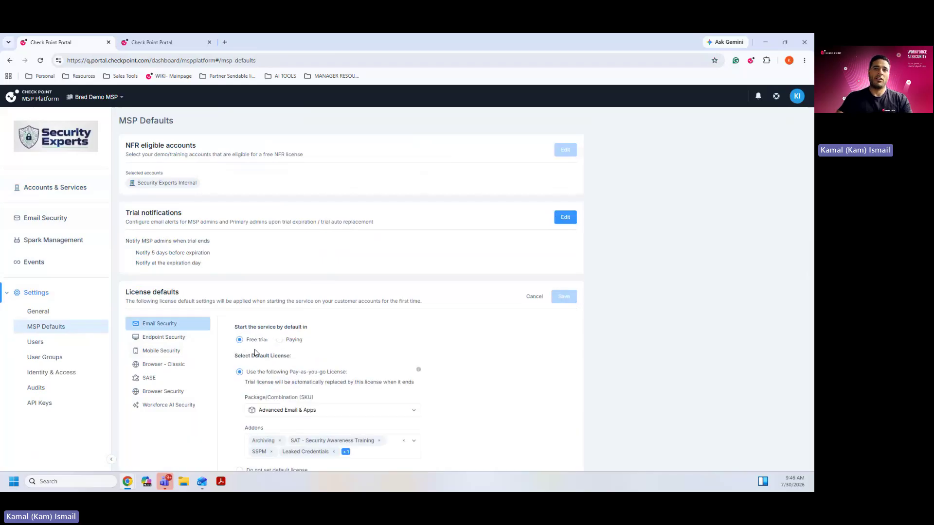
pyautogui.scroll(-1, 255, 352)
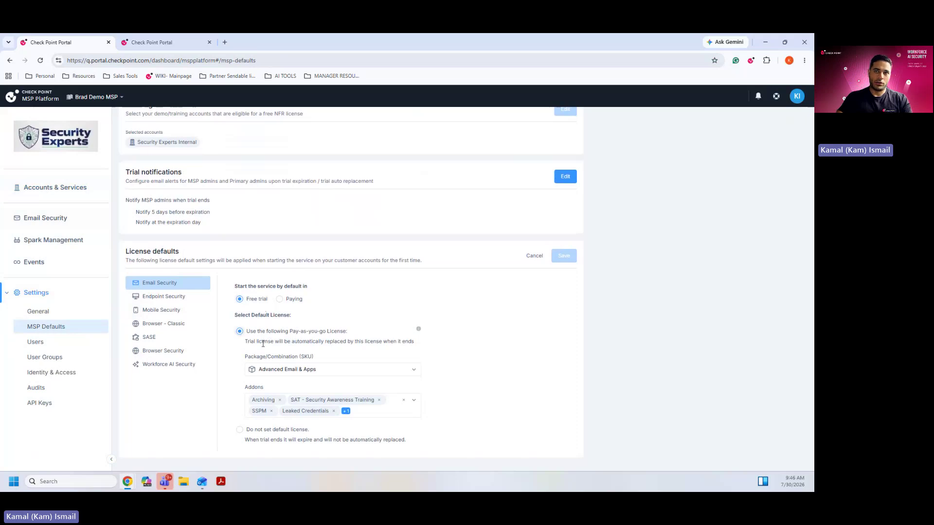
pyautogui.click(290, 373)
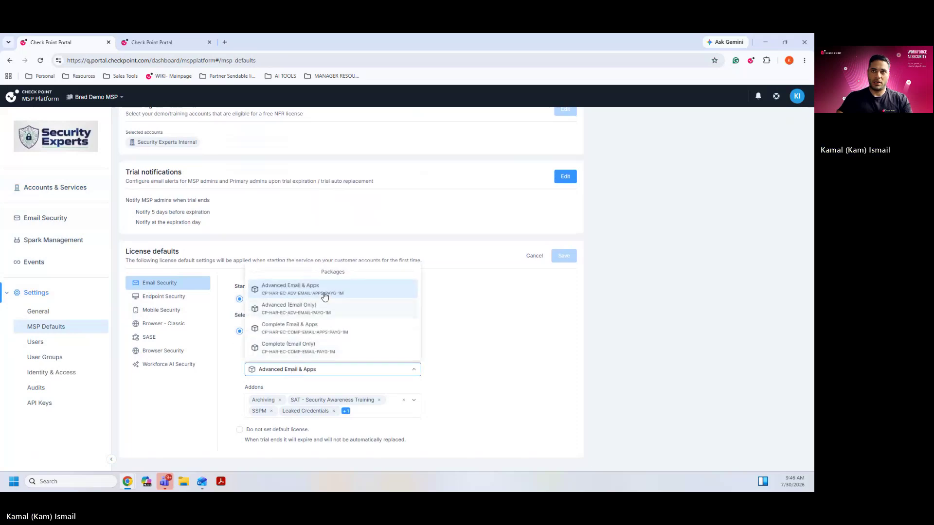
pyautogui.click(324, 297)
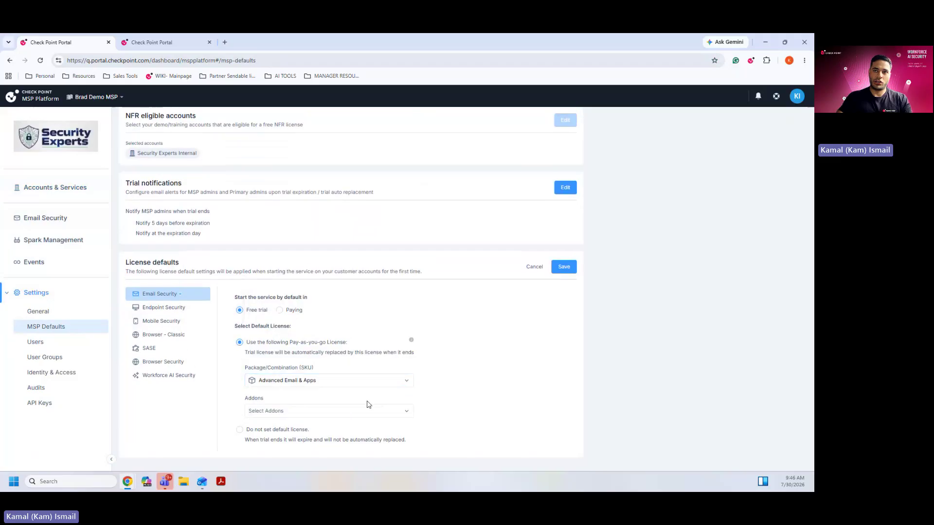
# Add the SAT - Security Awareness Training, Leaked Credentials and DMARC Management (New) addons to the default Email Security license.
pyautogui.click(294, 416)
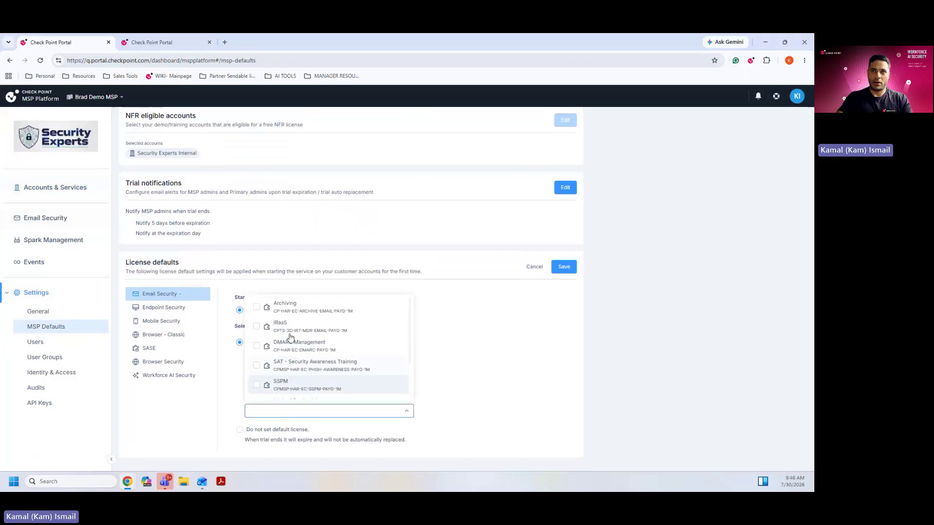
pyautogui.click(256, 366)
pyautogui.scroll(-1, 257, 370)
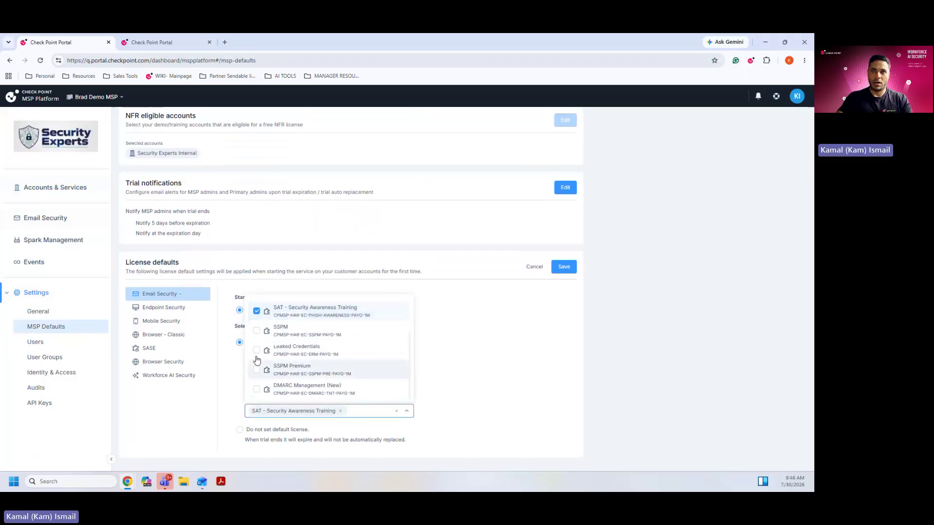
pyautogui.click(257, 351)
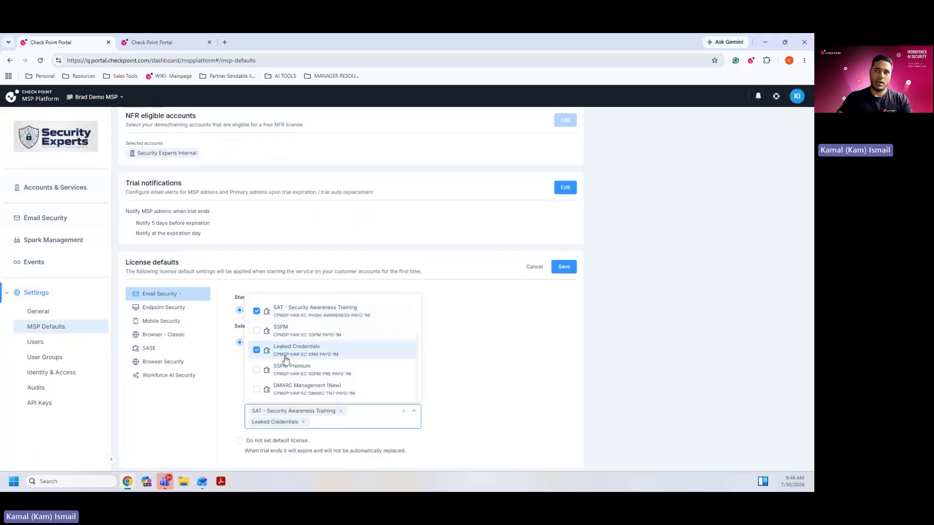
pyautogui.click(261, 390)
pyautogui.click(475, 371)
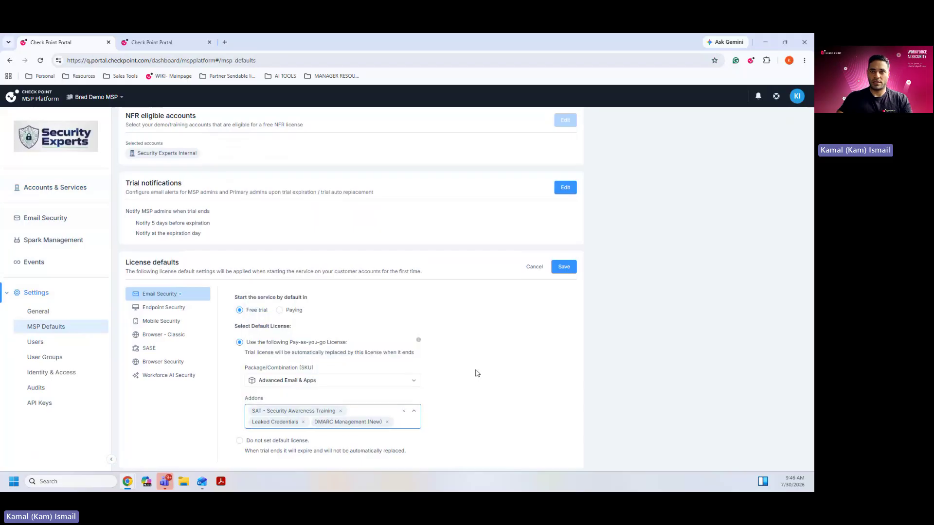
pyautogui.scroll(-1, 476, 370)
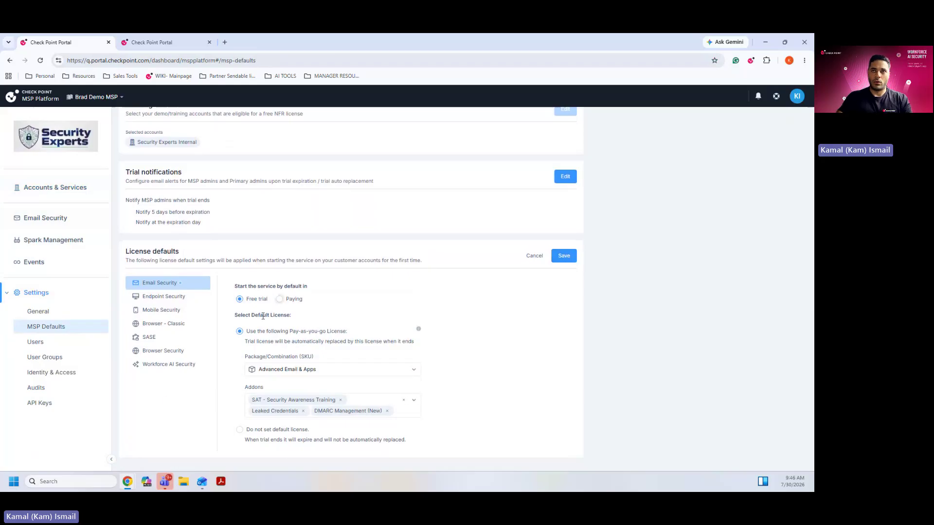
# Set Email Security to start as Paying with no default license, and review the NFR eligible accounts section.
pyautogui.click(238, 430)
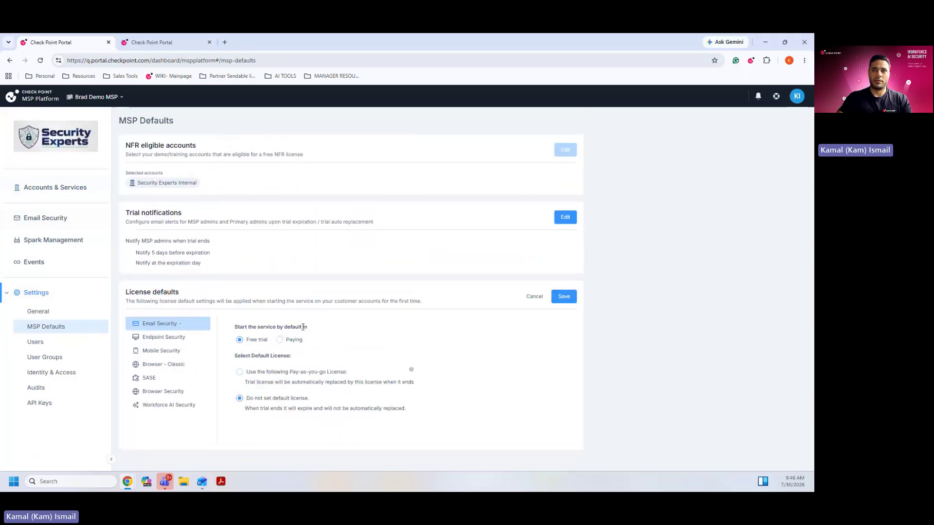
pyautogui.click(293, 341)
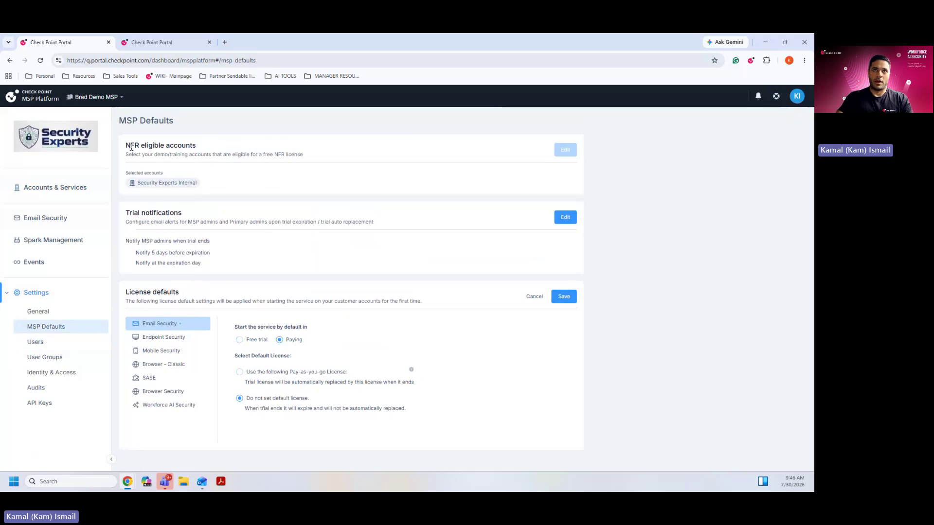
pyautogui.moveTo(131, 146); pyautogui.dragTo(312, 160)
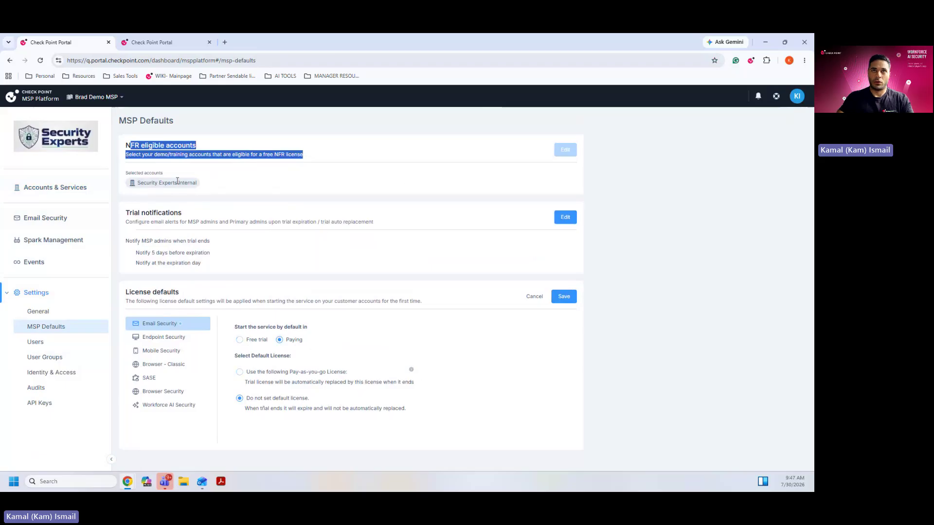
pyautogui.click(137, 145)
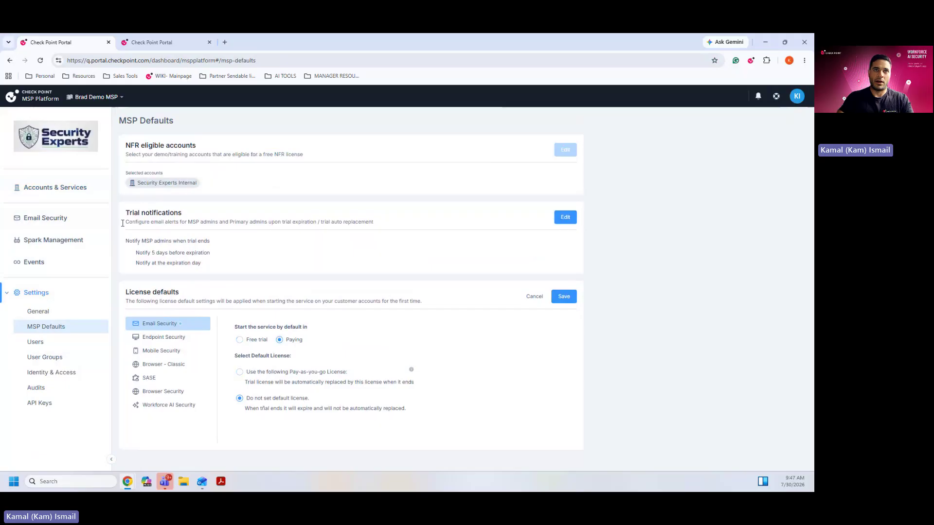
# Leave the MSP defaults without saving and show the Email Security license information of Security Experts Internal.
pyautogui.click(50, 191)
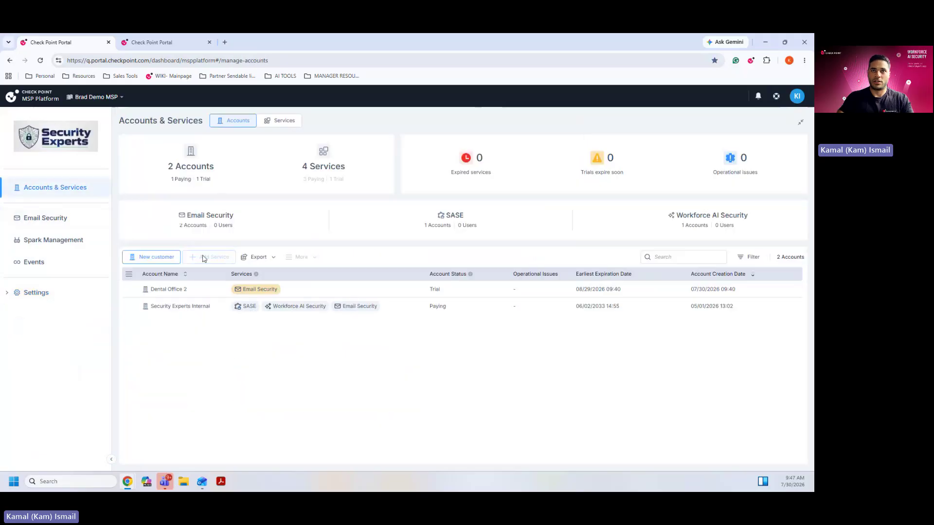
pyautogui.click(188, 309)
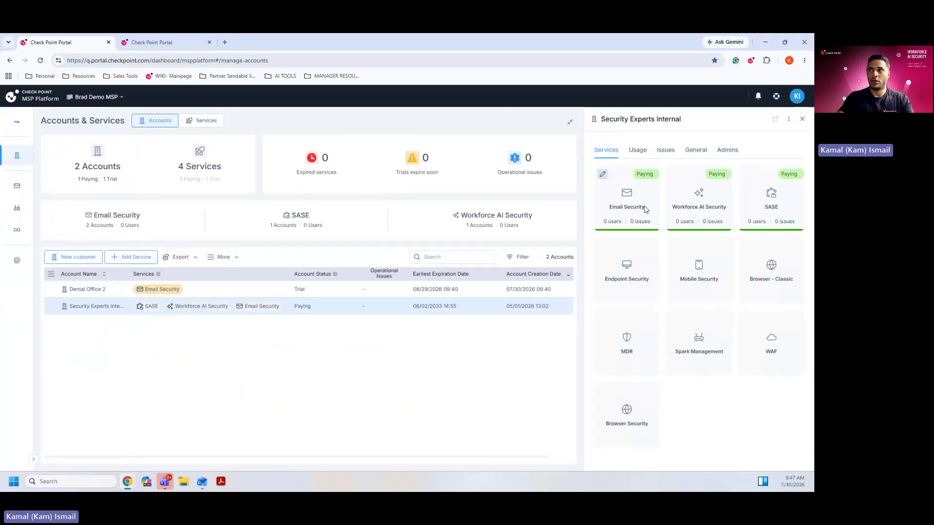
pyautogui.click(645, 209)
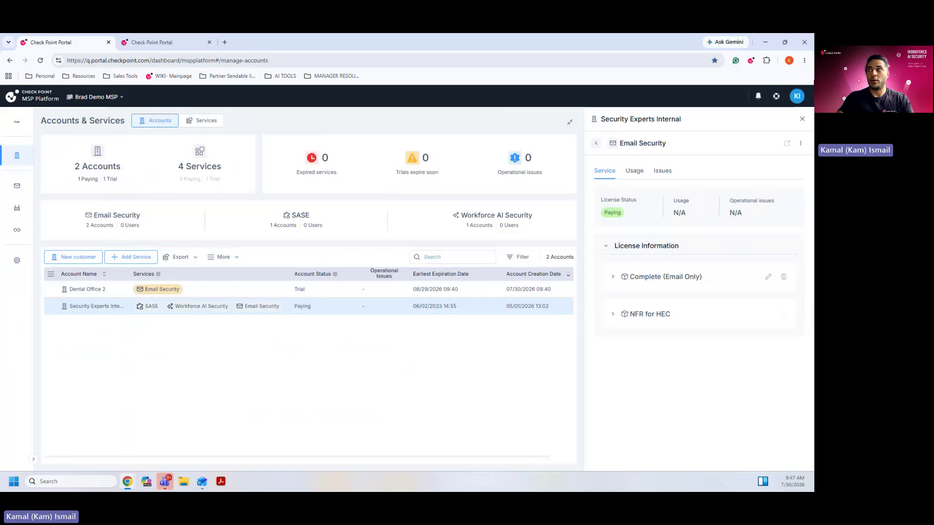
# Show the NFR license option for Mobile Security in Security Experts Internal and leave without adding the service.
pyautogui.click(802, 119)
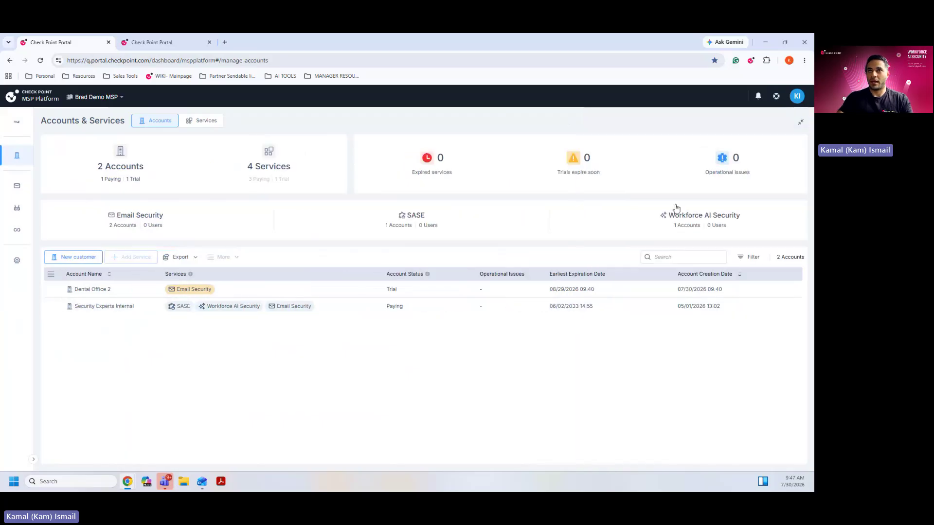
pyautogui.click(100, 307)
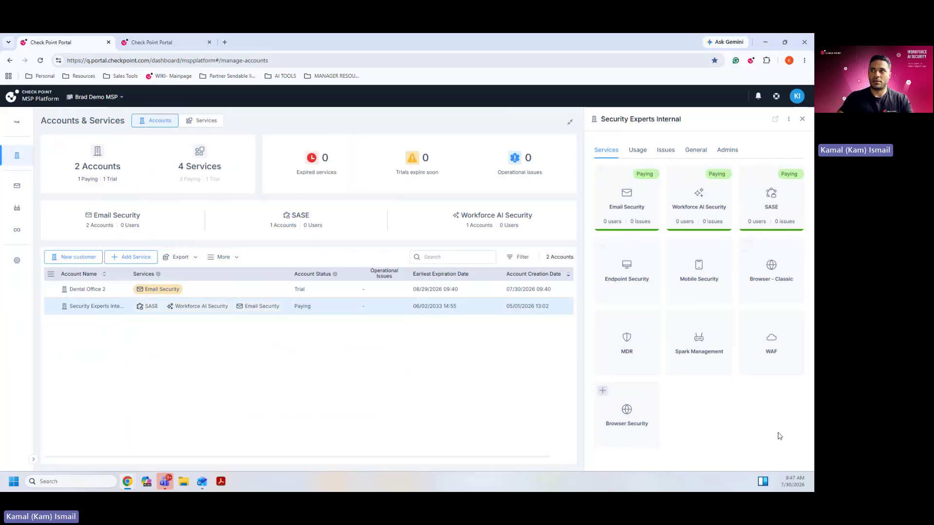
pyautogui.click(703, 265)
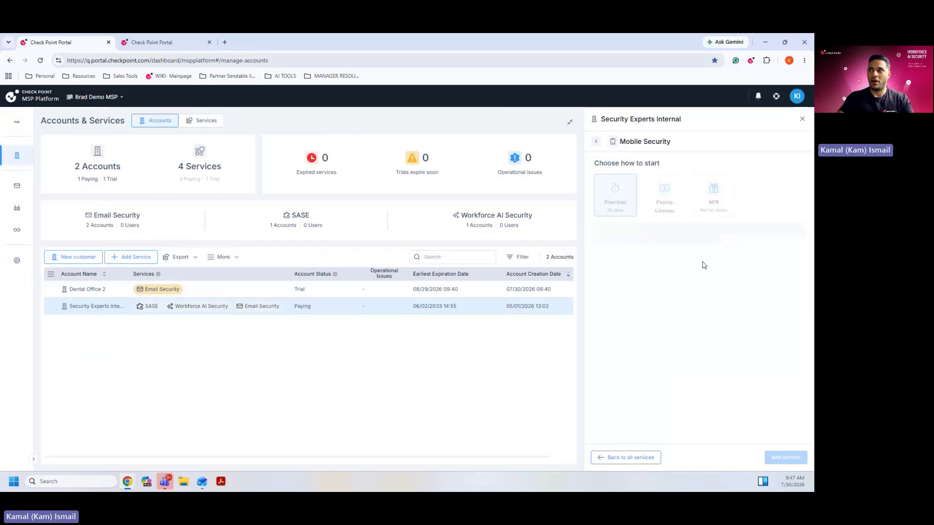
pyautogui.click(715, 201)
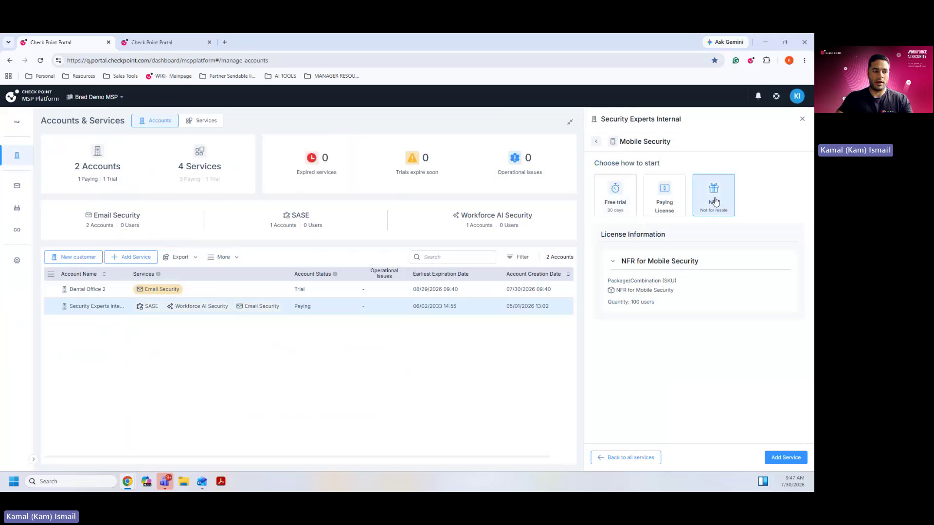
pyautogui.click(802, 119)
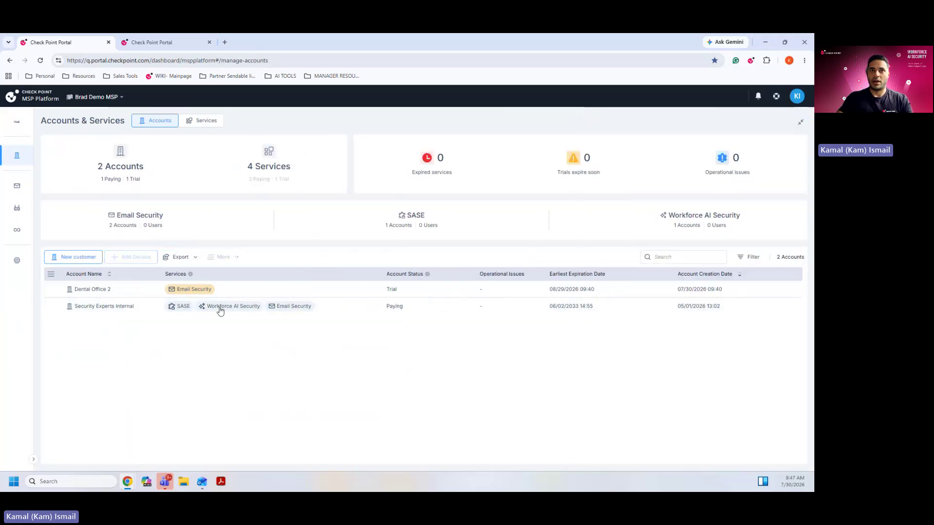
# Check the start options for Endpoint Security in Security Experts Internal and close them without adding the service.
pyautogui.click(101, 312)
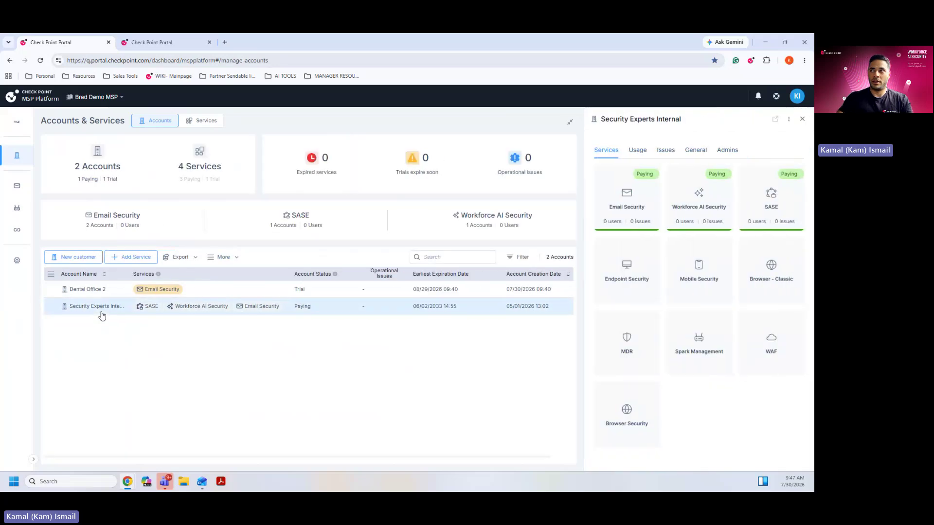
pyautogui.click(619, 284)
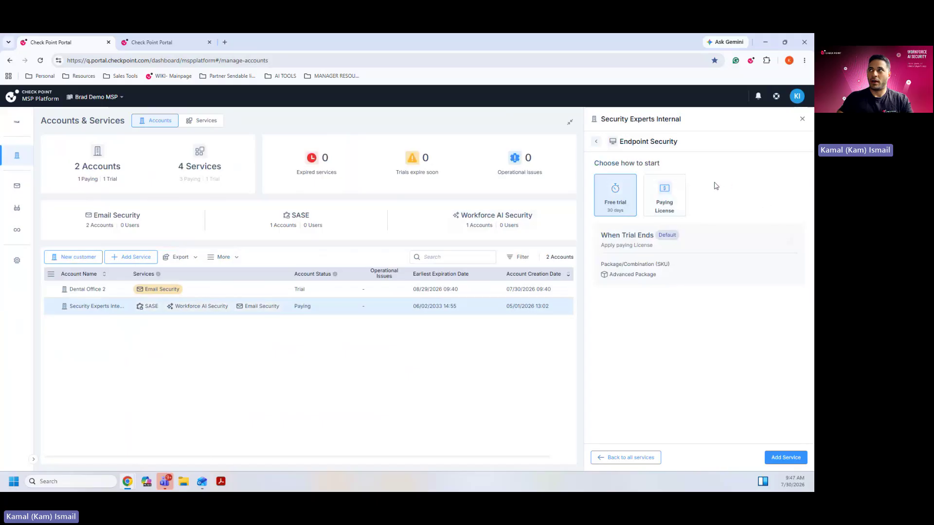
pyautogui.click(802, 120)
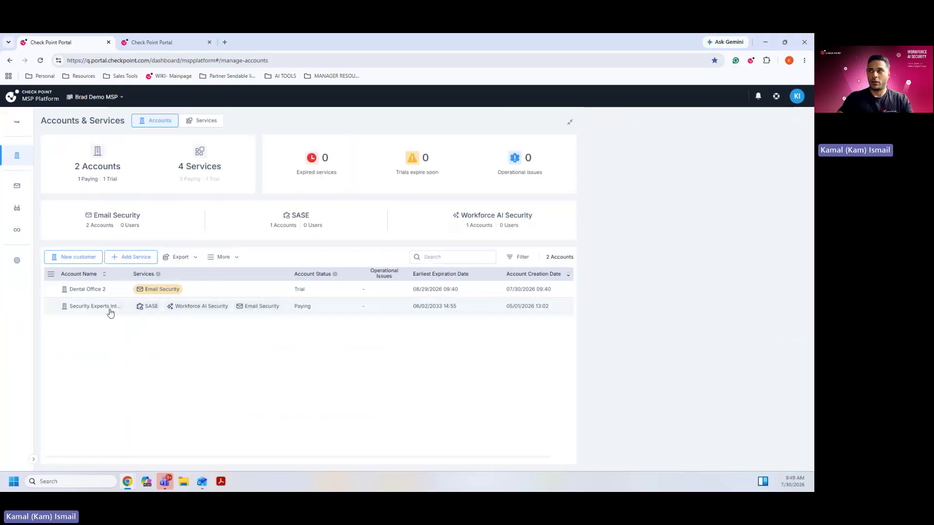
# Return to Mobile Security in Security Experts Internal, review its NFR license information again, and close the account details.
pyautogui.click(110, 307)
pyautogui.click(671, 286)
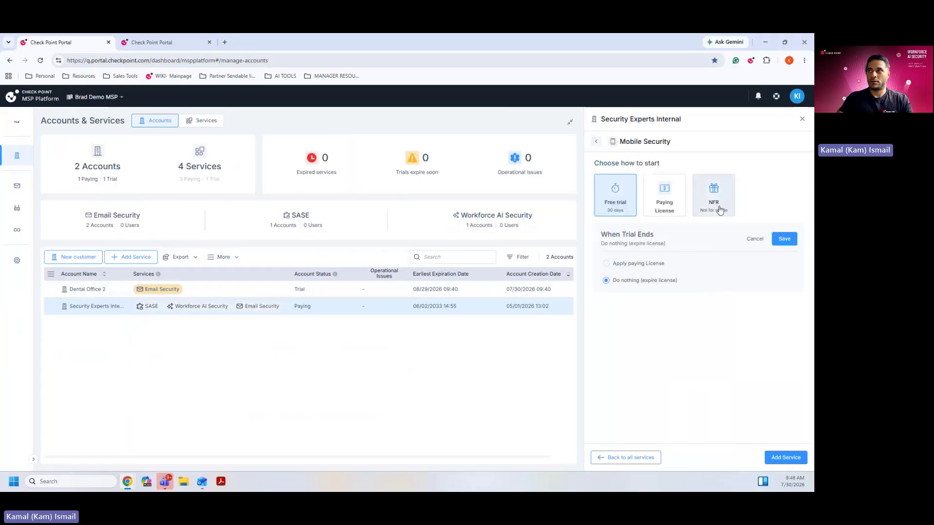
pyautogui.click(720, 209)
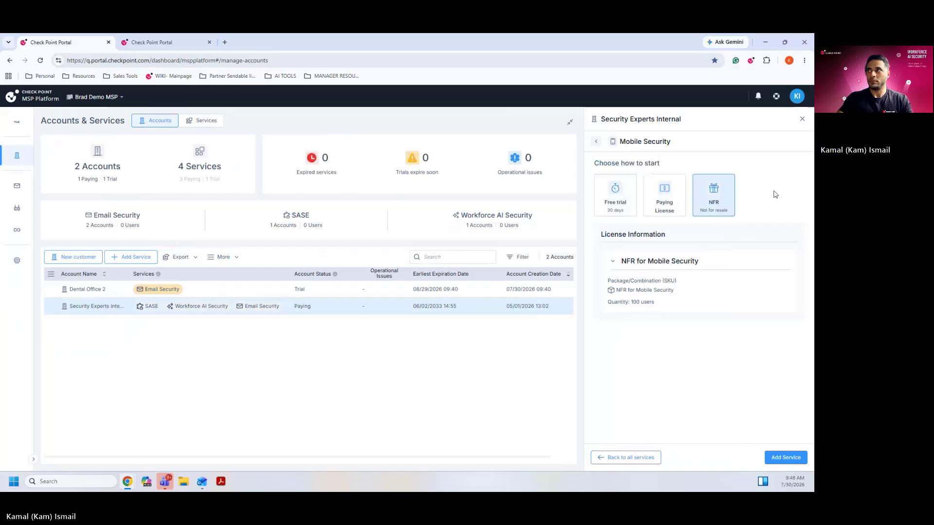
pyautogui.click(802, 118)
# Review the existing user groups and the users list in the MSP settings.
pyautogui.moveTo(21, 276)
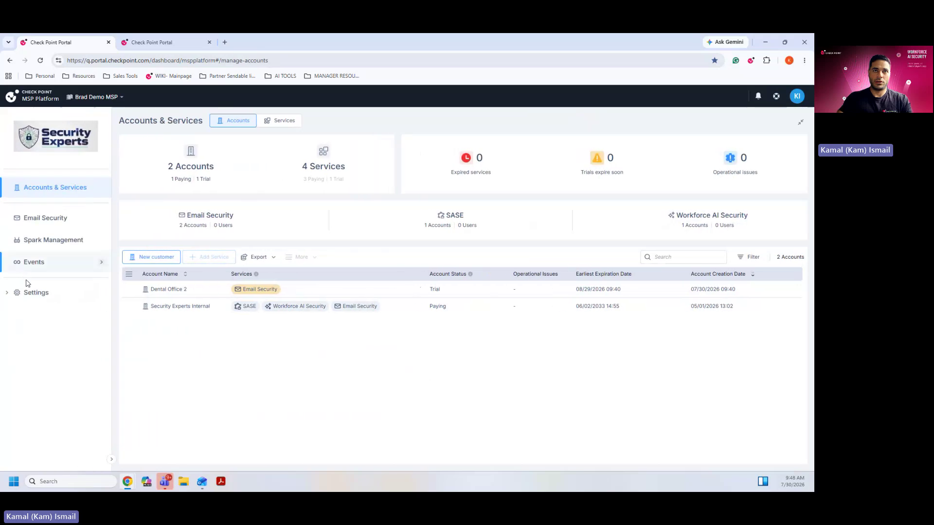
pyautogui.click(33, 293)
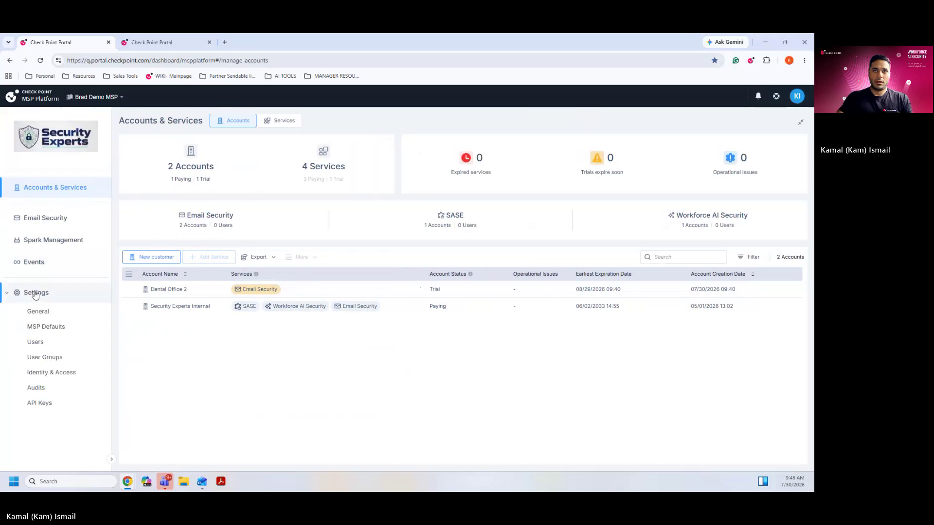
pyautogui.click(51, 360)
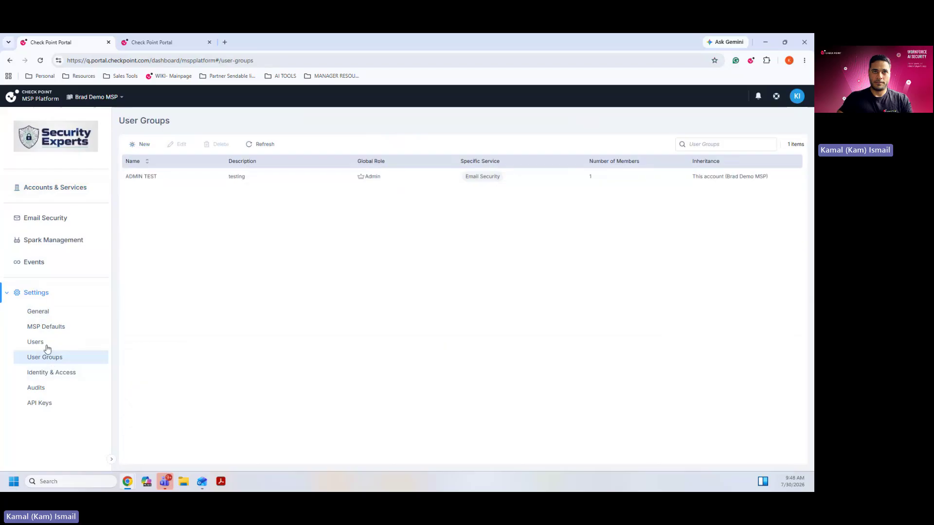
pyautogui.click(47, 346)
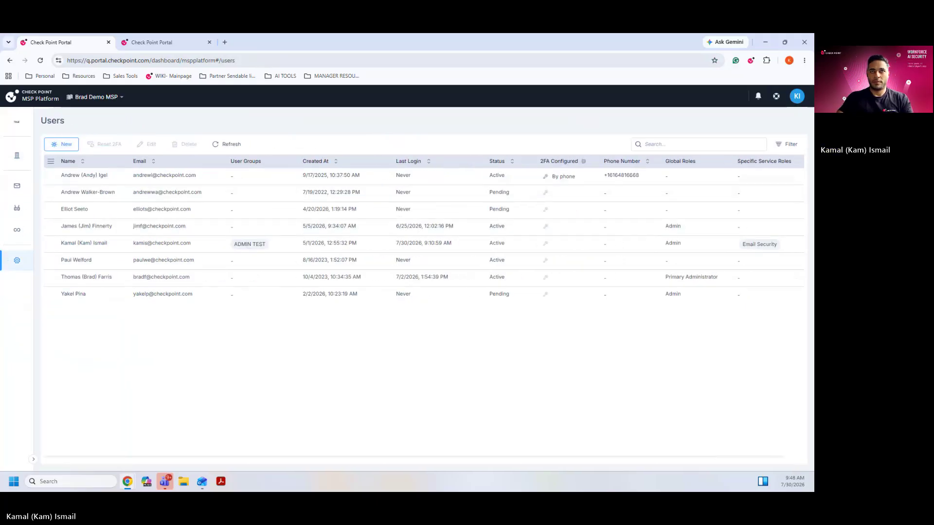
# Begin adding a new portal user and expand the specific service roles section.
pyautogui.click(64, 144)
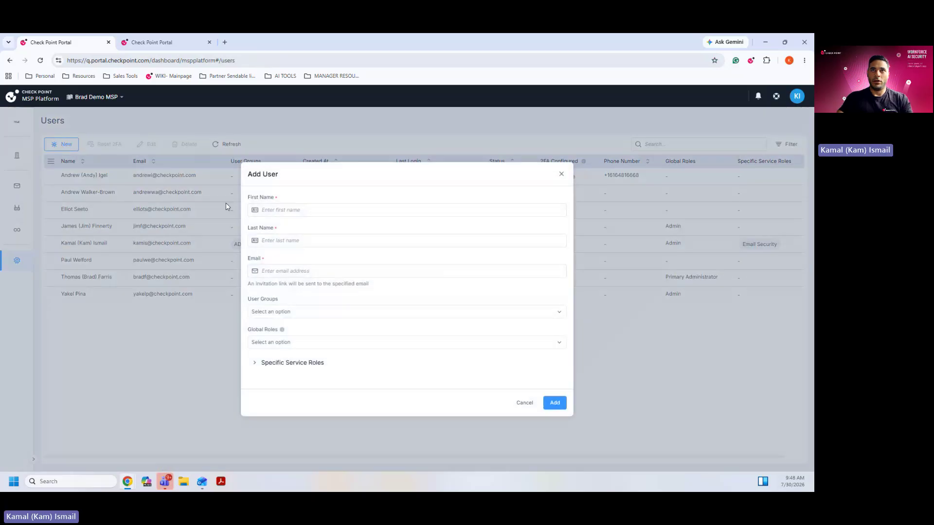
pyautogui.click(324, 211)
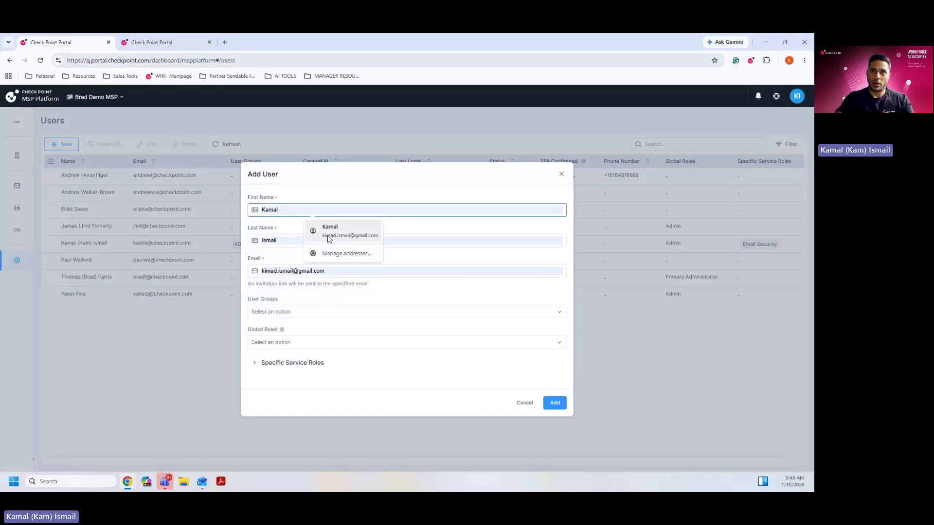
pyautogui.click(279, 361)
pyautogui.click(288, 373)
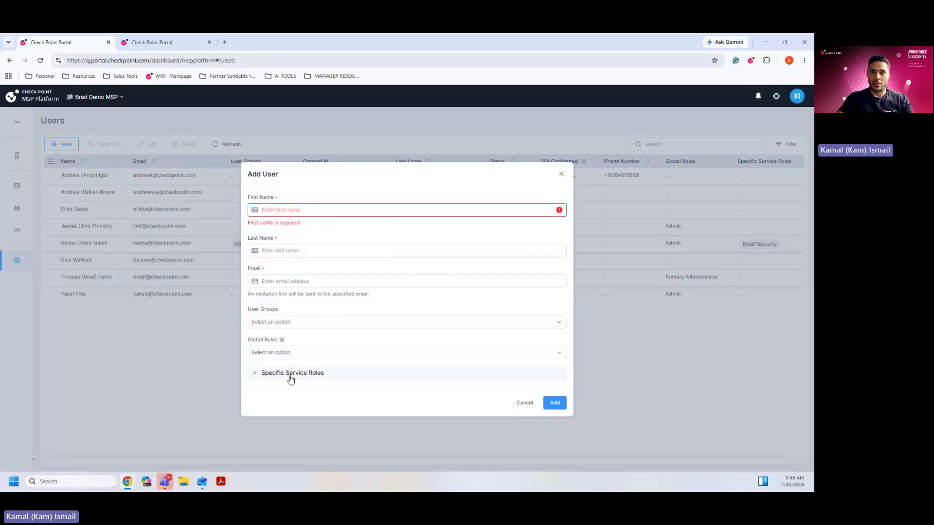
# Try assigning the Admin role for the Email Security service to the new user, and cancel adding the user.
pyautogui.scroll(-2, 318, 363)
pyautogui.click(313, 347)
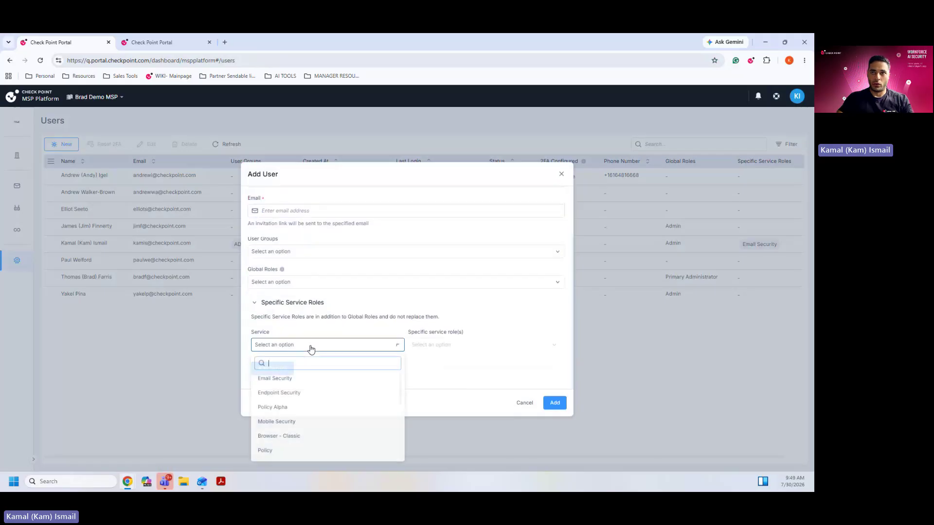
pyautogui.click(285, 380)
pyautogui.click(437, 344)
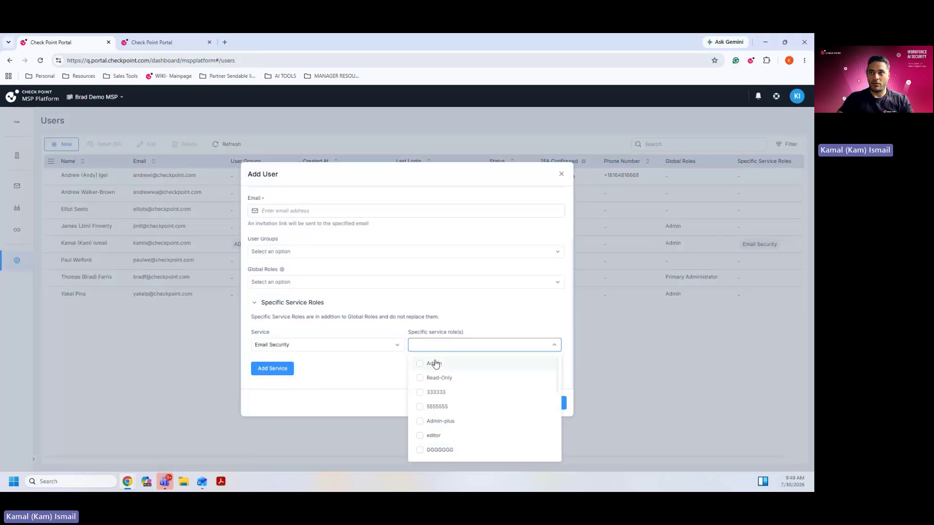
pyautogui.click(433, 363)
pyautogui.click(488, 323)
pyautogui.press('Return')
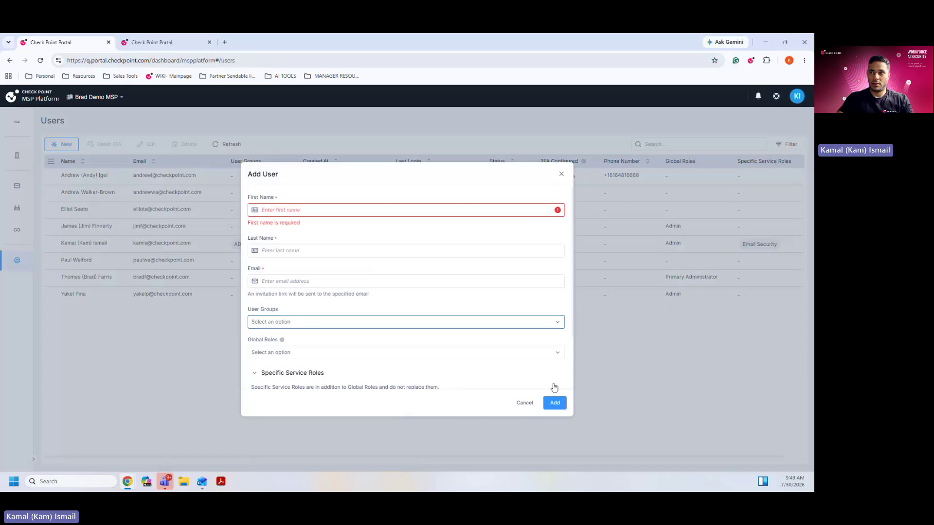
pyautogui.click(524, 403)
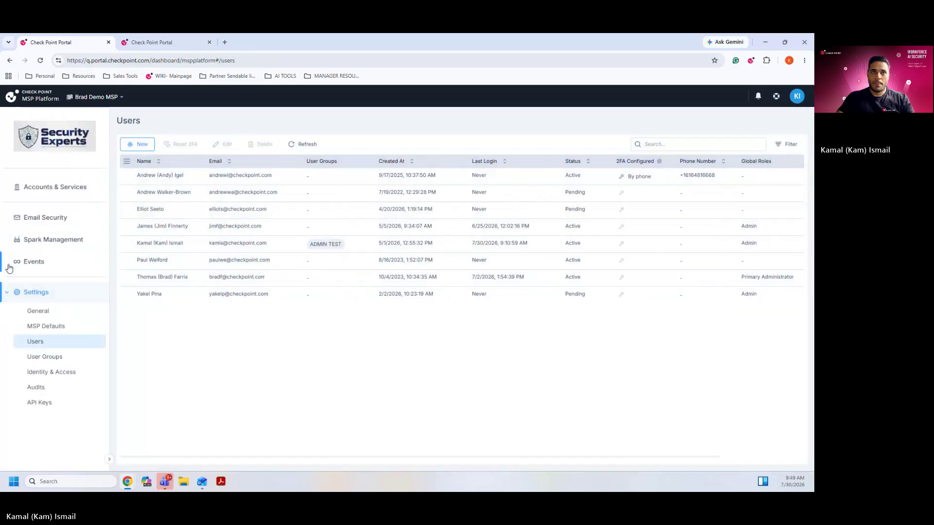
# Leave the Users list for the Events overview and return to the User Groups settings of the MSP.
pyautogui.click(10, 263)
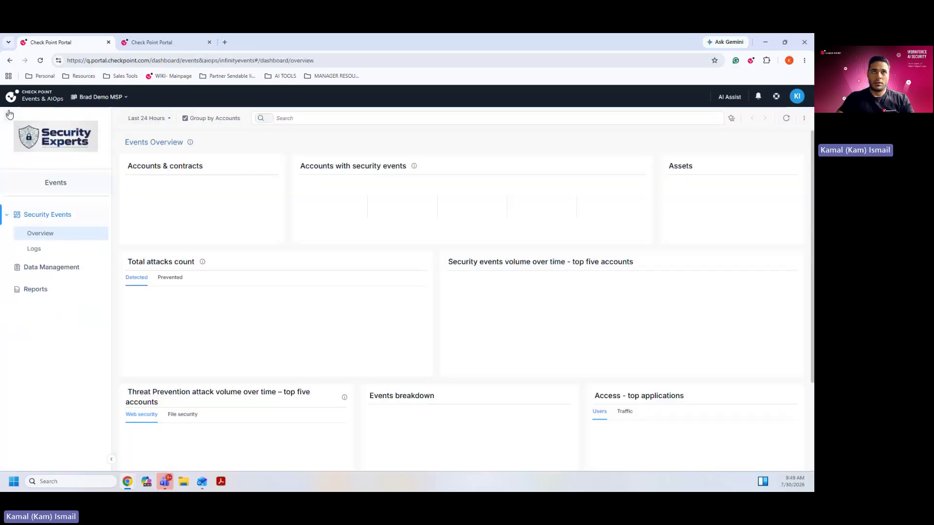
pyautogui.click(9, 115)
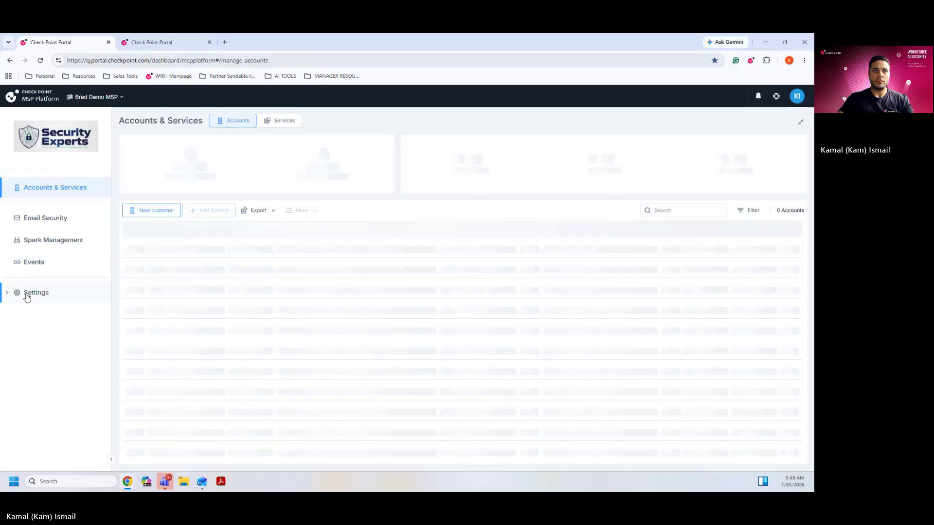
pyautogui.click(28, 294)
pyautogui.click(44, 357)
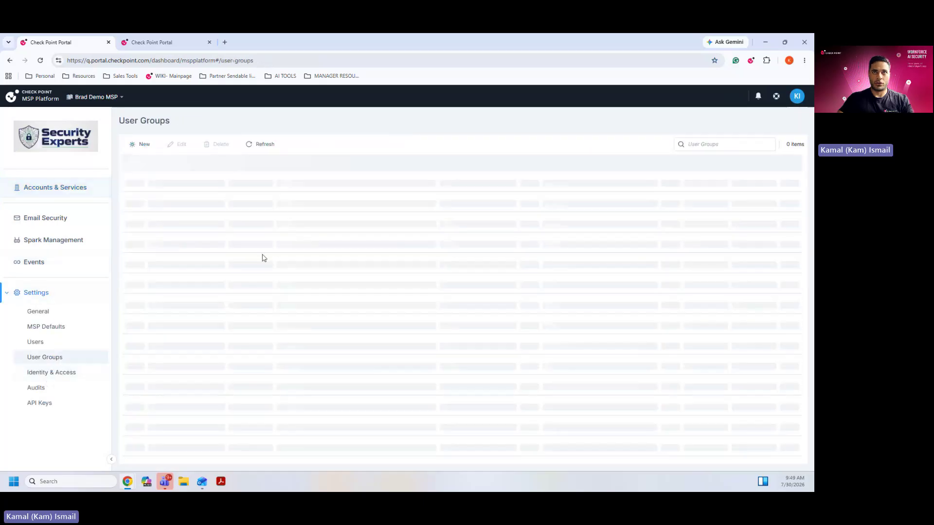
# Start a manually sourced user group named ADMIN TEST 2 with the description TEST and proceed to its members.
pyautogui.click(142, 145)
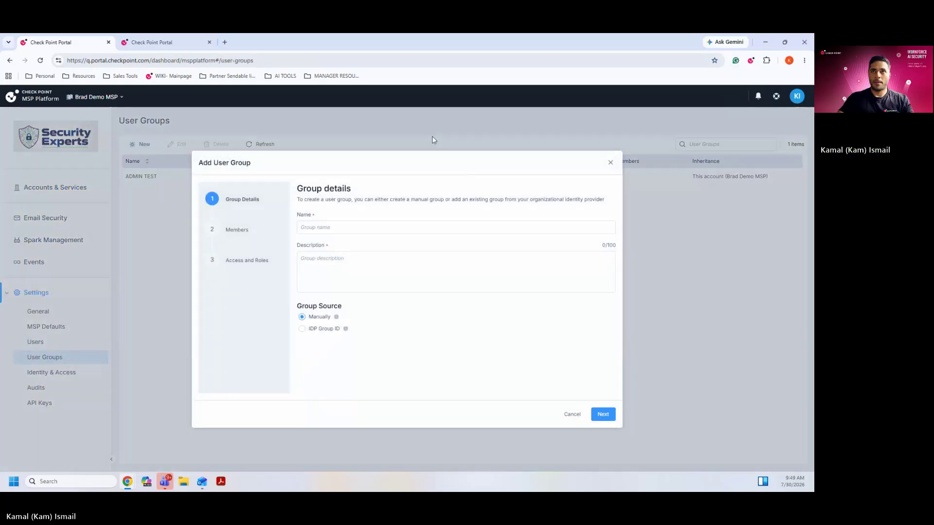
pyautogui.click(363, 228)
pyautogui.write('ADMI')
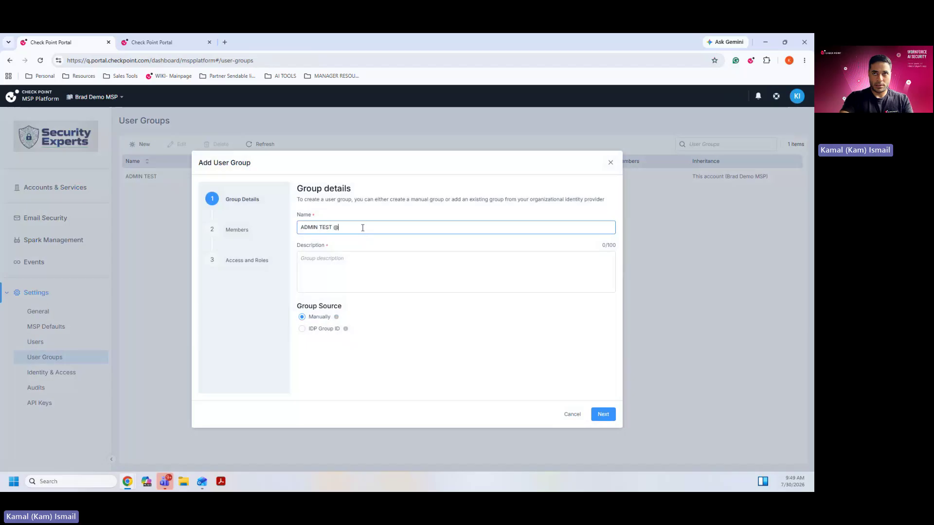
pyautogui.write('N TEST @')
pyautogui.press('BackSpace')
pyautogui.write('3')
pyautogui.press('BackSpace')
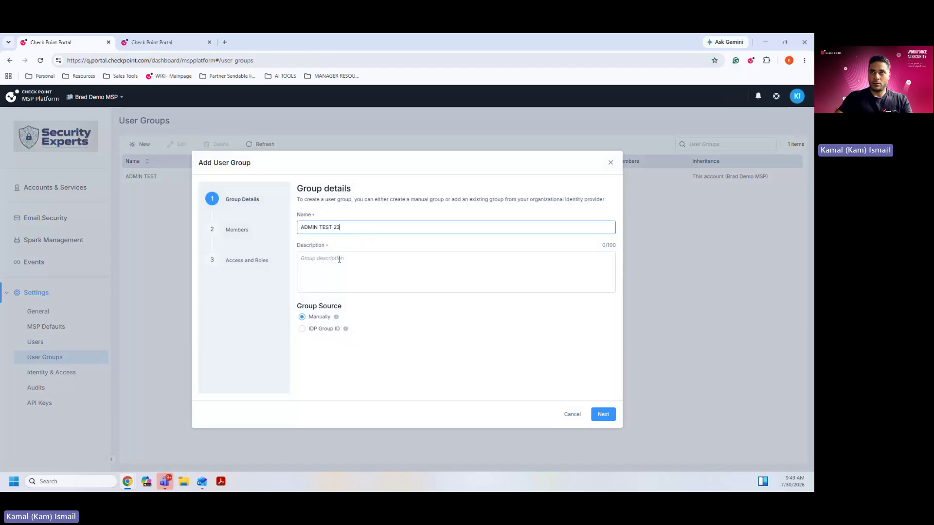
pyautogui.click(339, 260)
pyautogui.write('TEST')
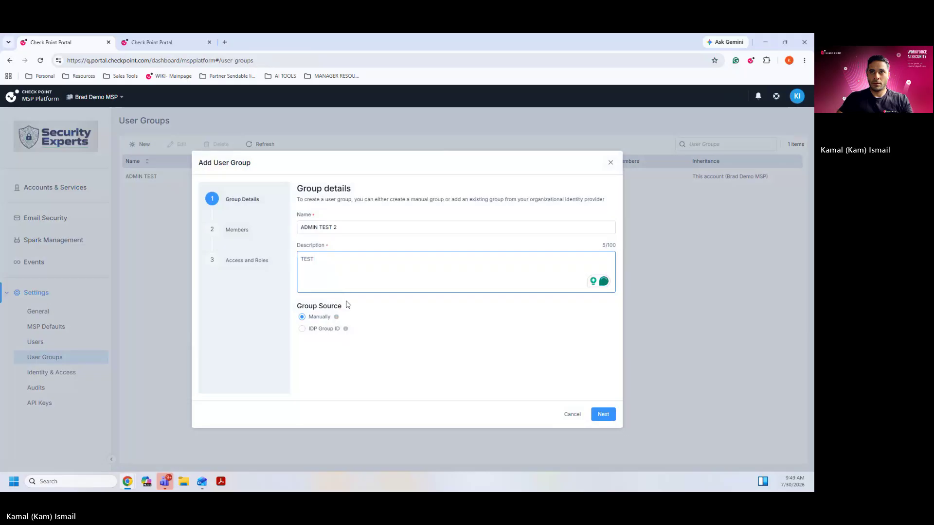
pyautogui.moveTo(346, 334)
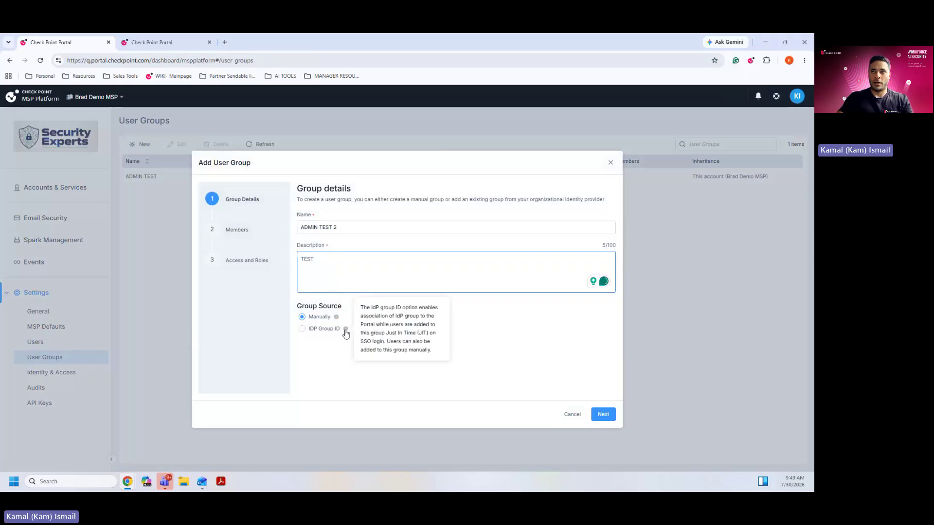
pyautogui.click(603, 415)
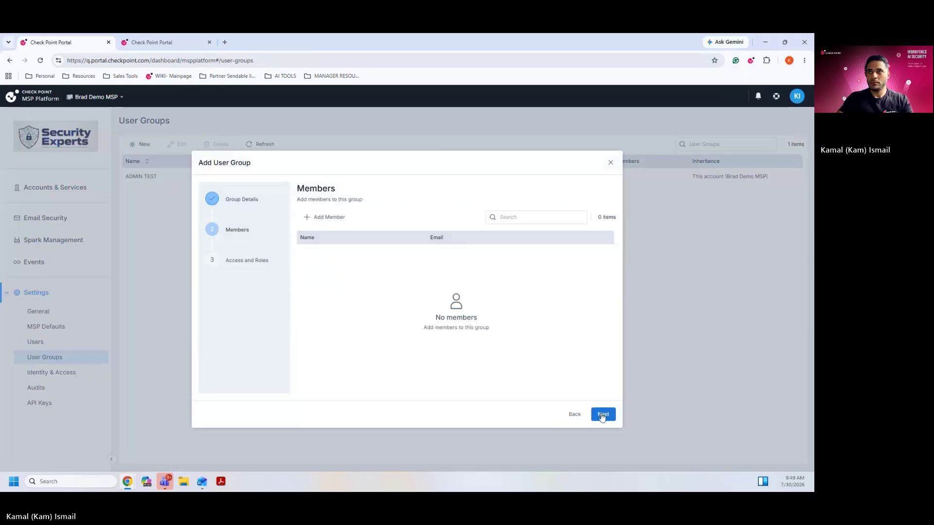
# Add the last existing user in the list as a member of the new group.
pyautogui.click(336, 218)
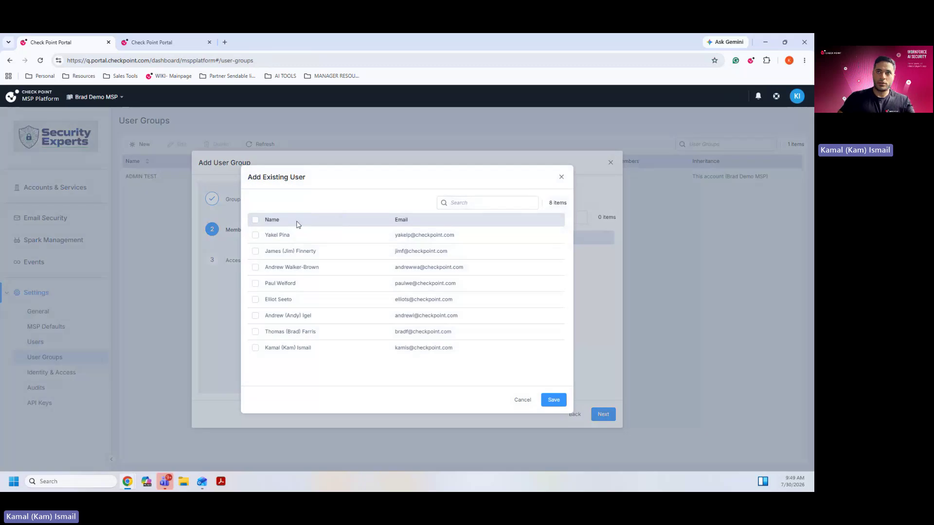
pyautogui.click(256, 348)
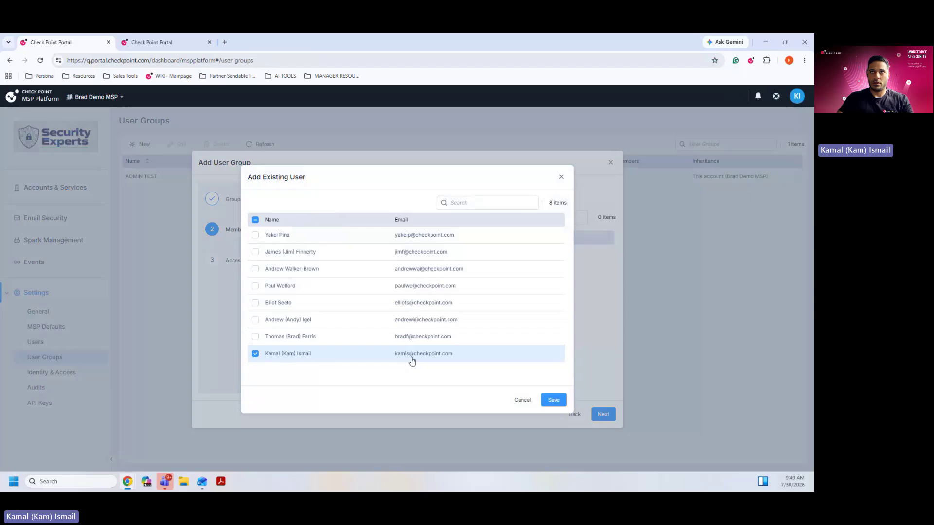
pyautogui.click(553, 400)
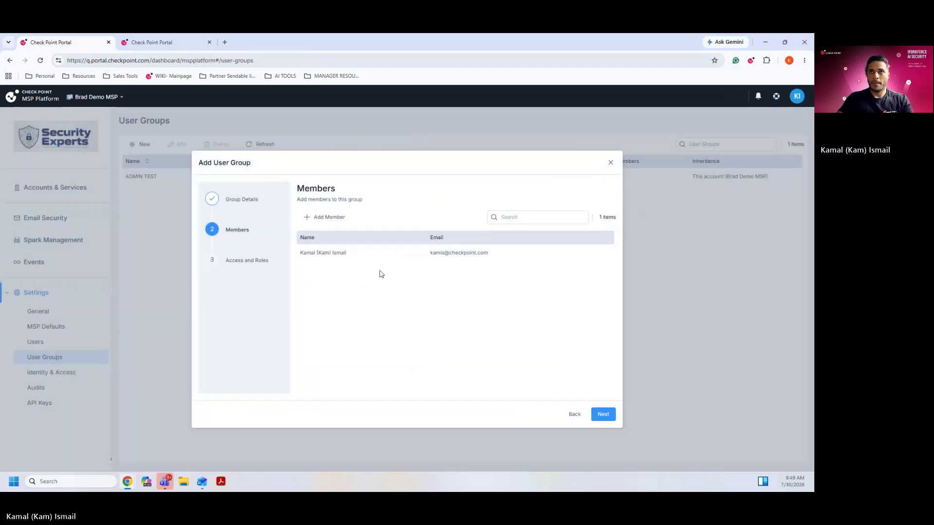
# Limit the new group's access to the specific account Dental Office 2 and assign it the global role Admin.
pyautogui.click(602, 414)
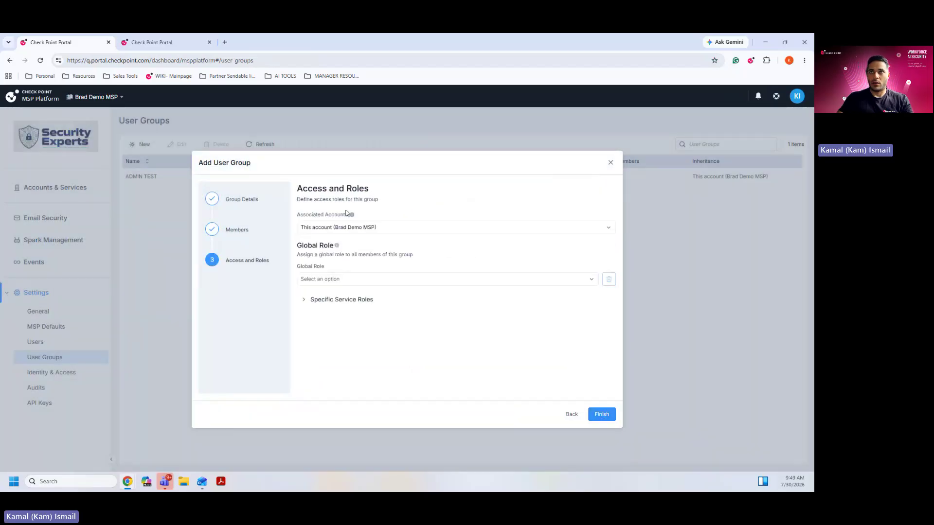
pyautogui.click(340, 229)
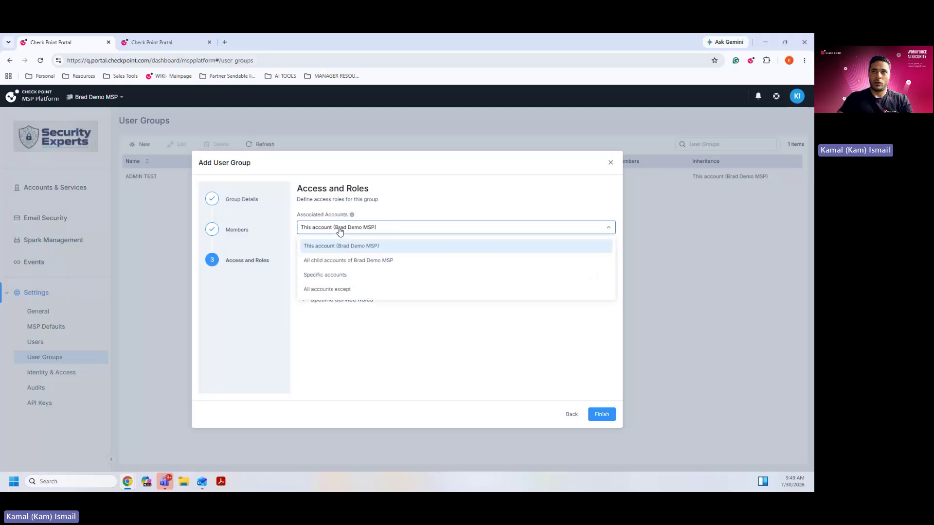
pyautogui.click(335, 275)
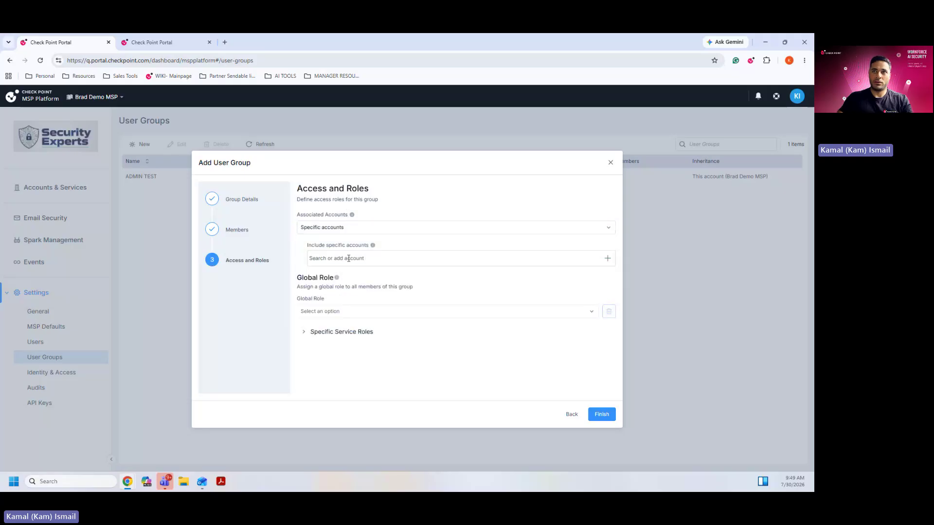
pyautogui.click(606, 258)
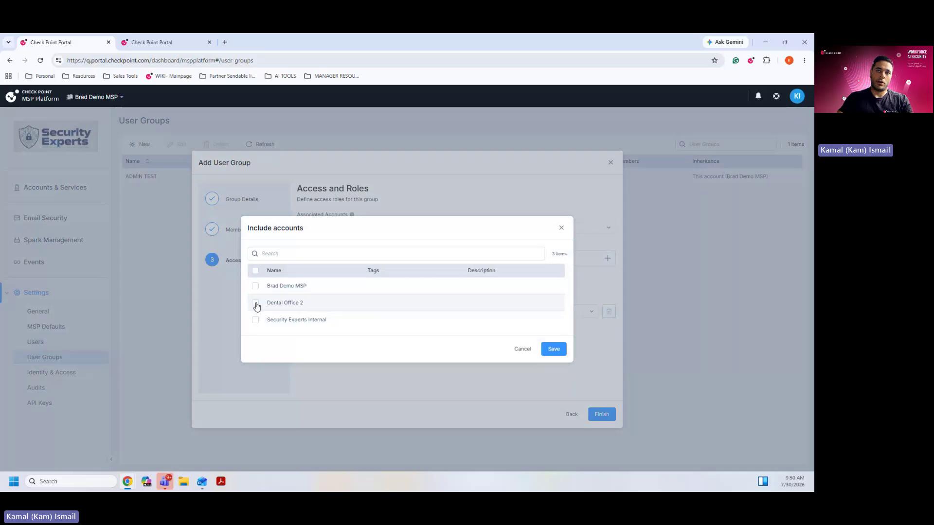
pyautogui.click(255, 303)
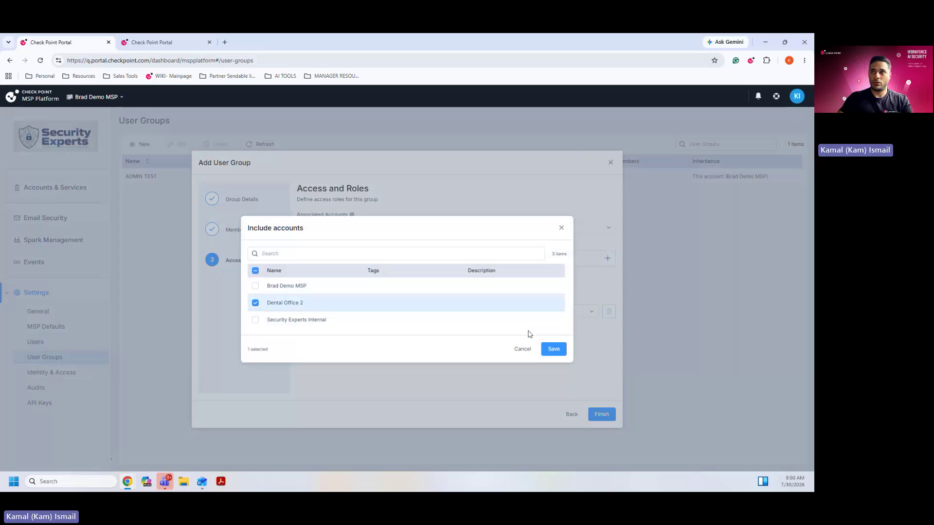
pyautogui.click(553, 349)
pyautogui.click(327, 311)
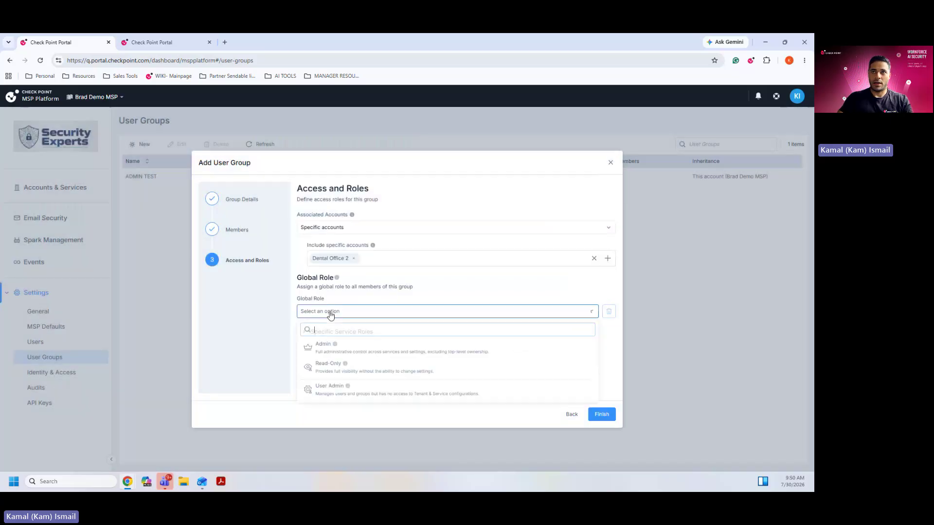
pyautogui.click(334, 349)
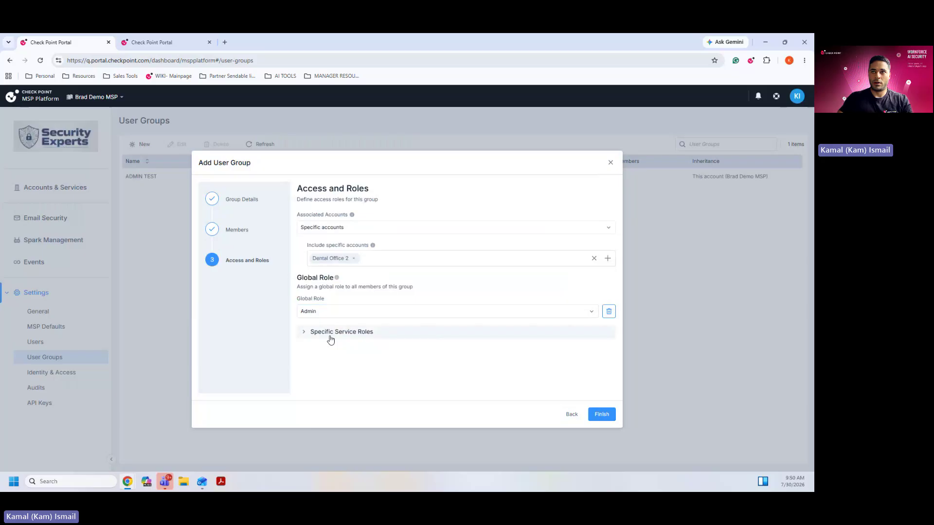
# Select Email Security under the group's specific service roles, view its role options, and finish creating the group.
pyautogui.click(329, 333)
pyautogui.click(391, 379)
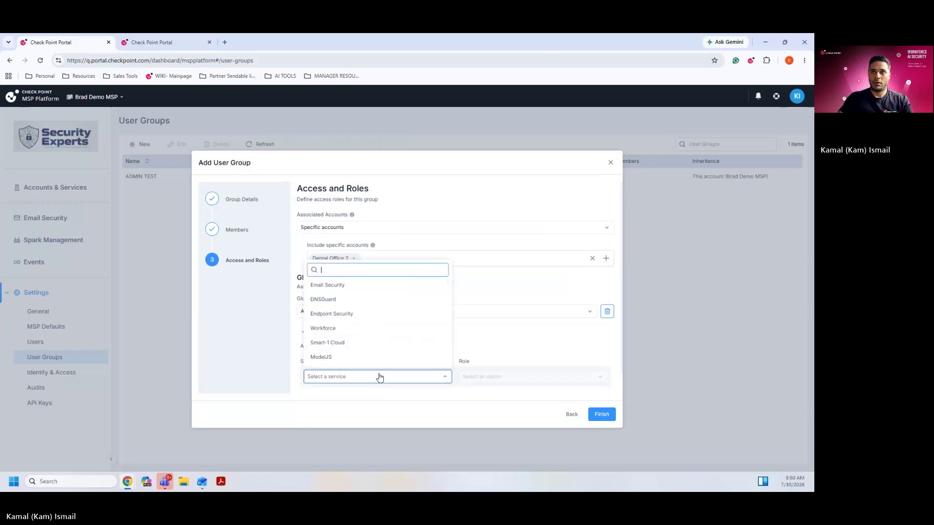
pyautogui.click(340, 285)
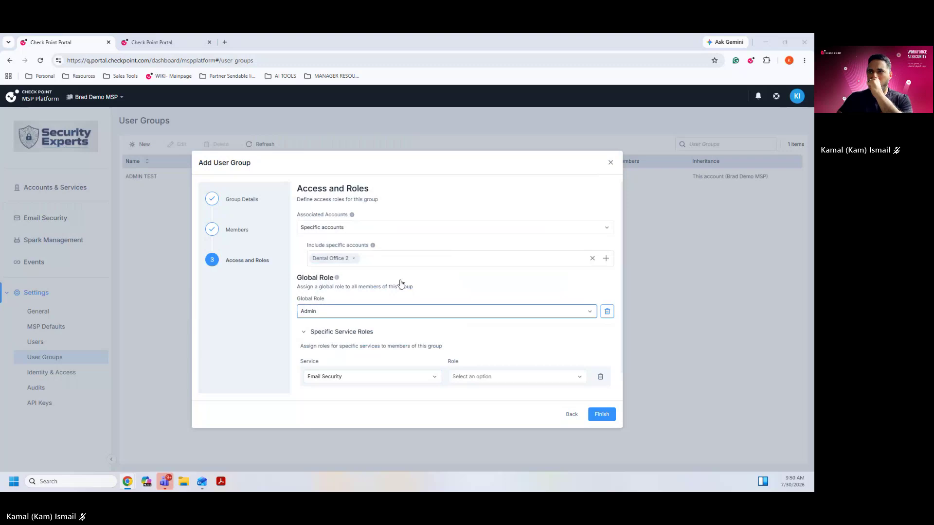
pyautogui.click(519, 383)
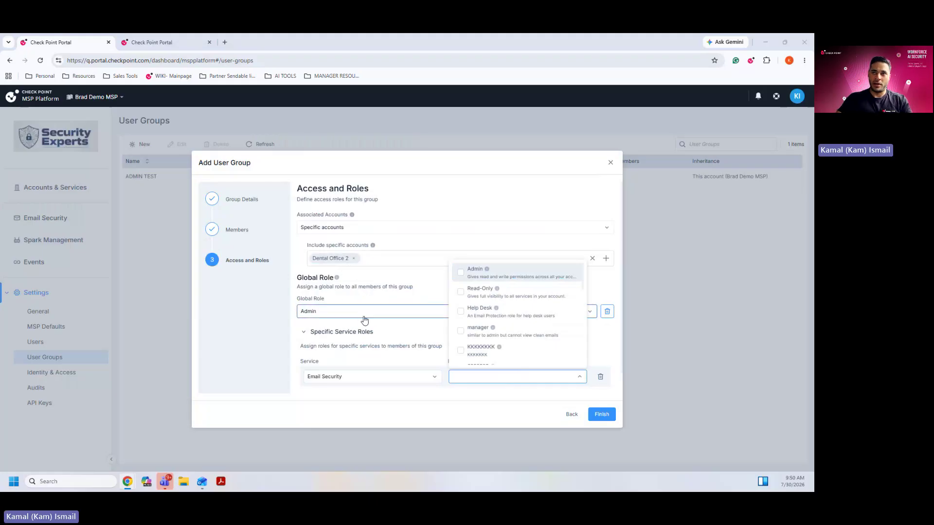
pyautogui.click(601, 414)
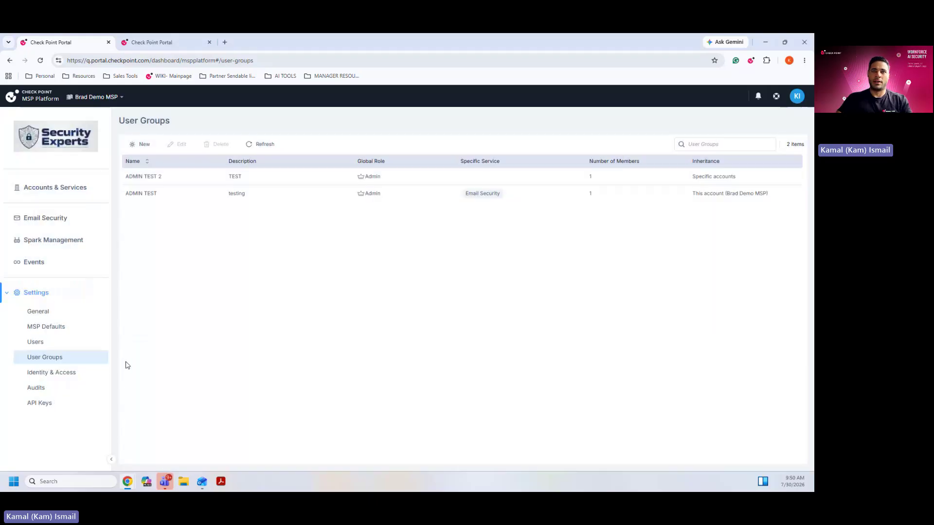
# Review the identity providers offered for a new IdP integration in Identity & Access, cancel it, and look through the remaining settings.
pyautogui.click(56, 373)
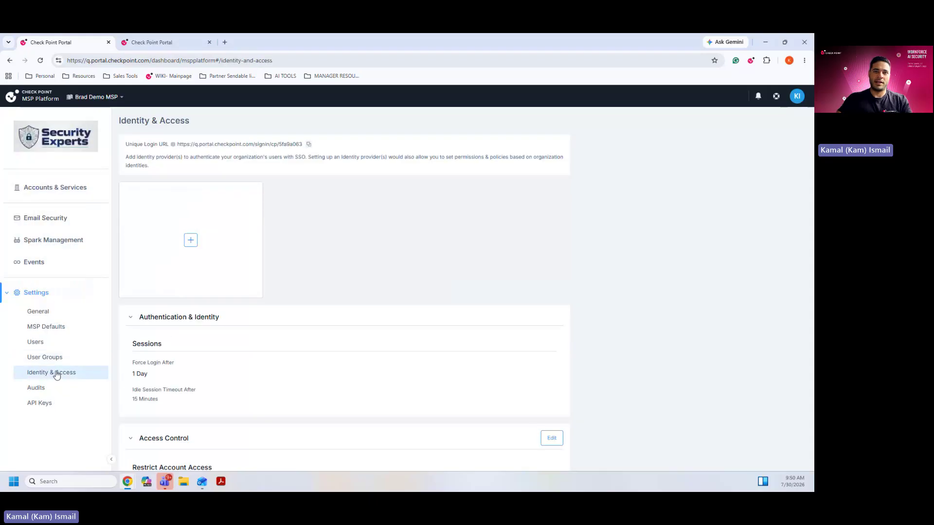
pyautogui.click(190, 240)
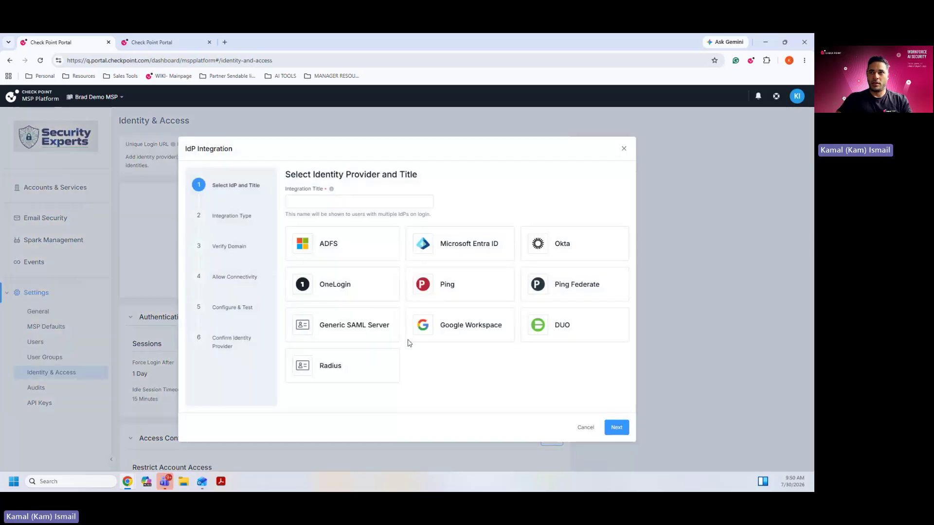
pyautogui.click(577, 431)
pyautogui.scroll(-5, 219, 395)
# Review the MSP's audit log entries and its API Keys settings.
pyautogui.click(36, 387)
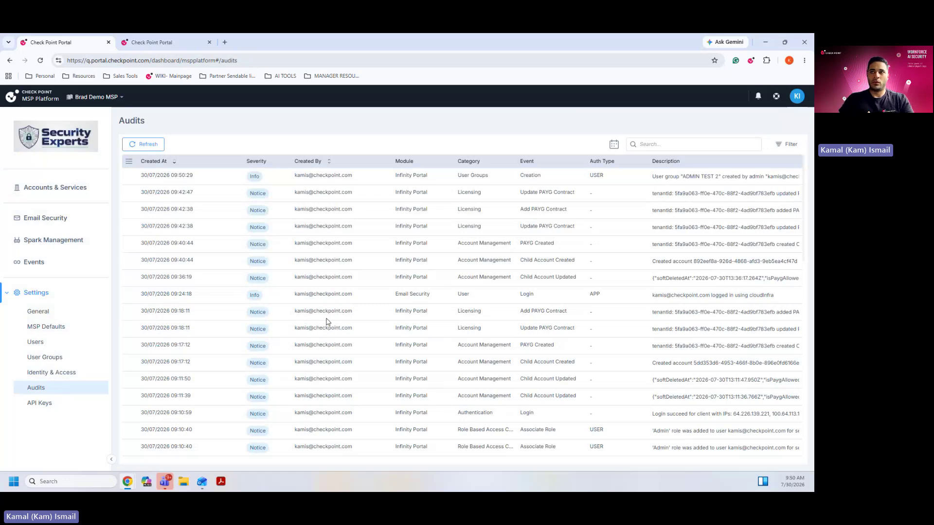
pyautogui.scroll(-10, 363, 279)
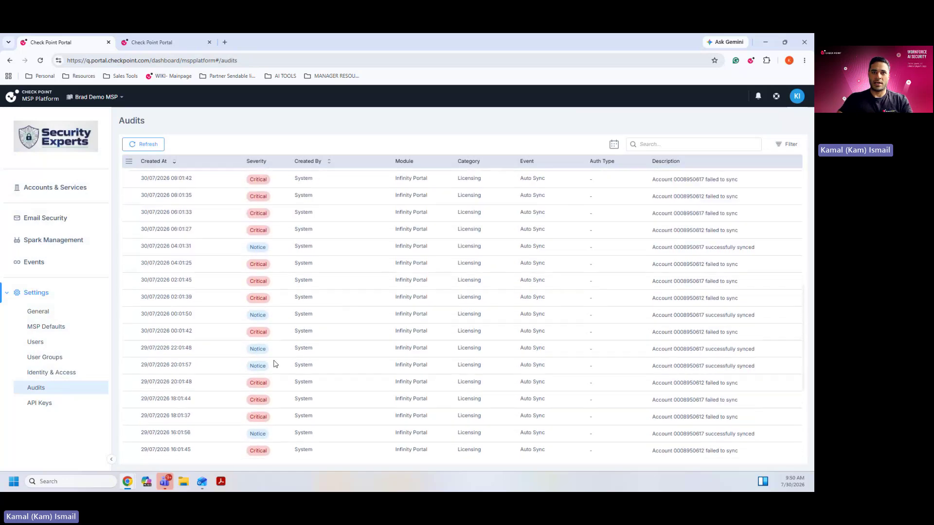
pyautogui.click(30, 404)
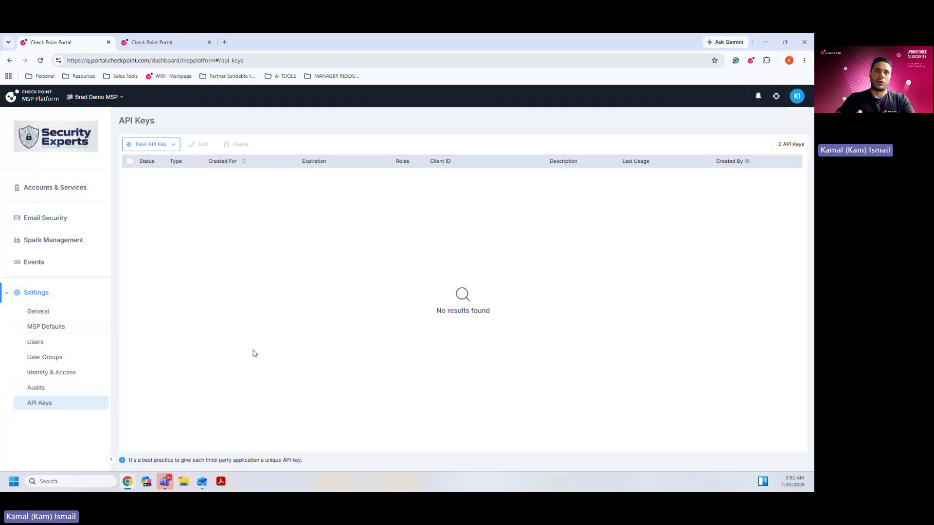
# View the MSP's Email Security tenant list and return to the MSP platform.
pyautogui.click(47, 223)
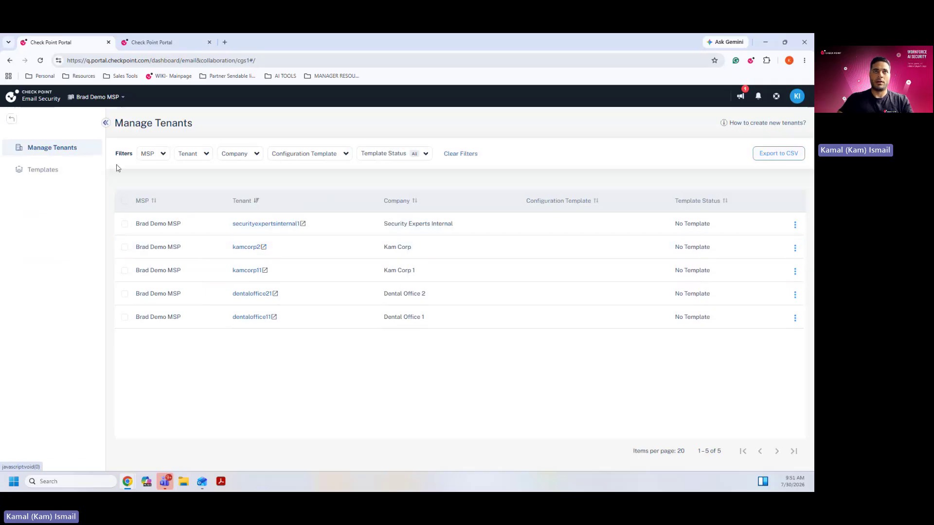
pyautogui.click(13, 119)
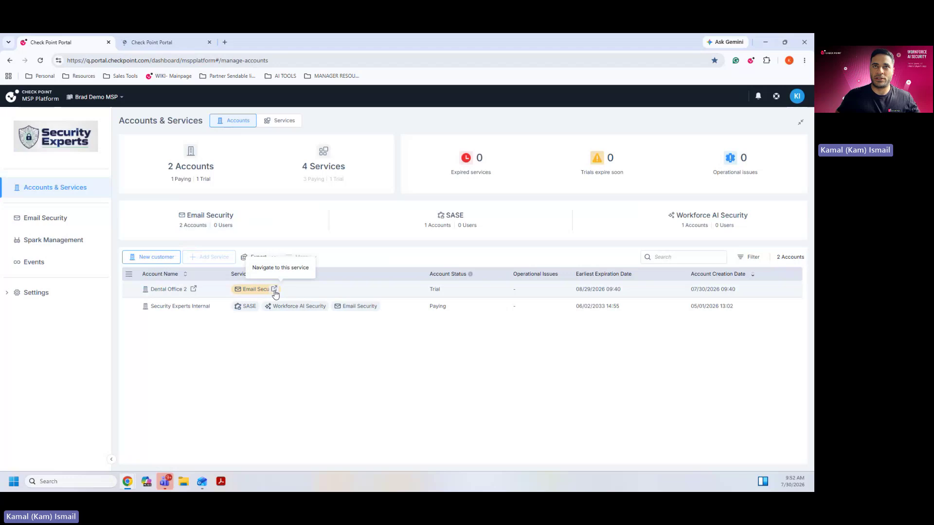
# Switch to the other portal session with the Master MSP account and expand its list of settings pages.
pyautogui.click(163, 42)
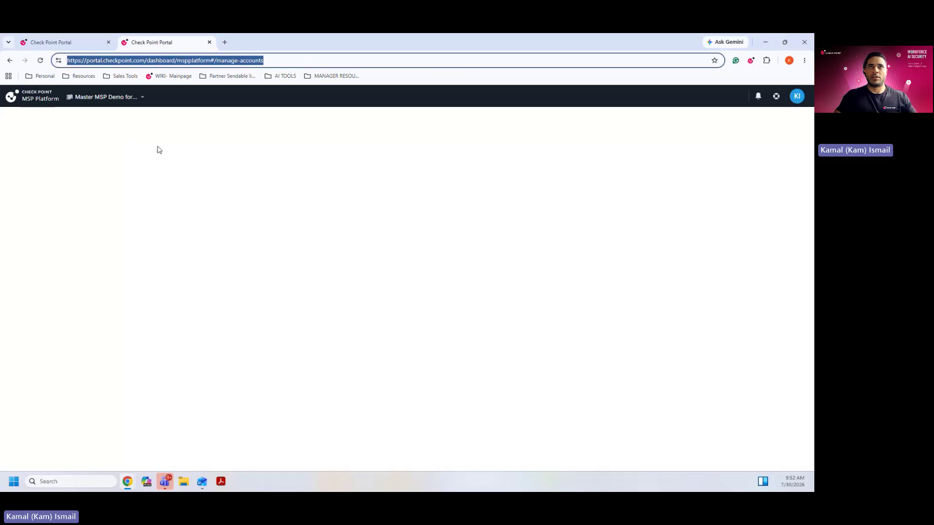
pyautogui.click(125, 98)
pyautogui.click(126, 98)
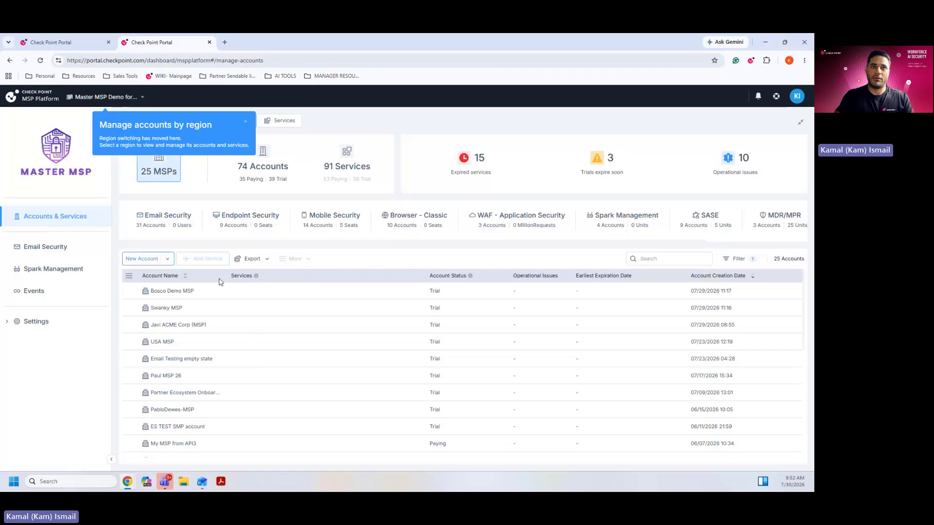
pyautogui.click(42, 322)
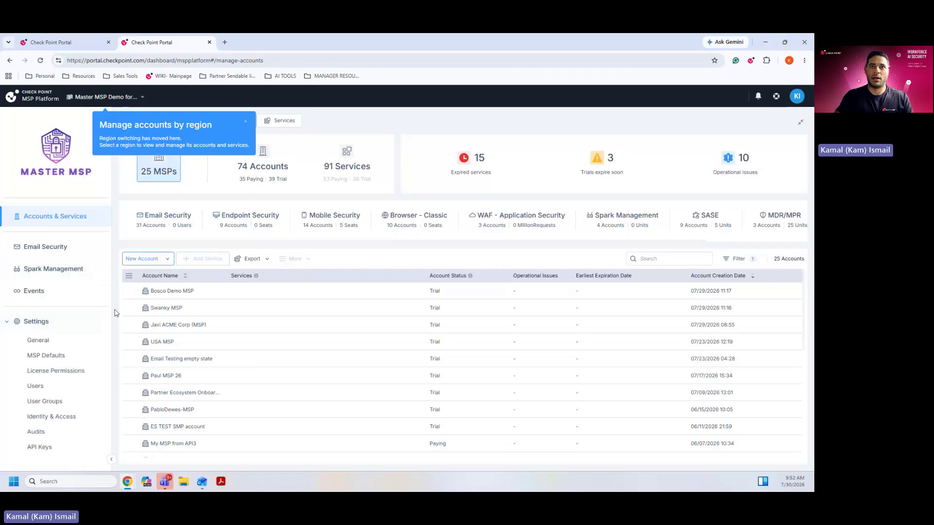
# Review the Master MSP's new account types and the new customer form, including its parent account choices, and cancel the form.
pyautogui.click(170, 262)
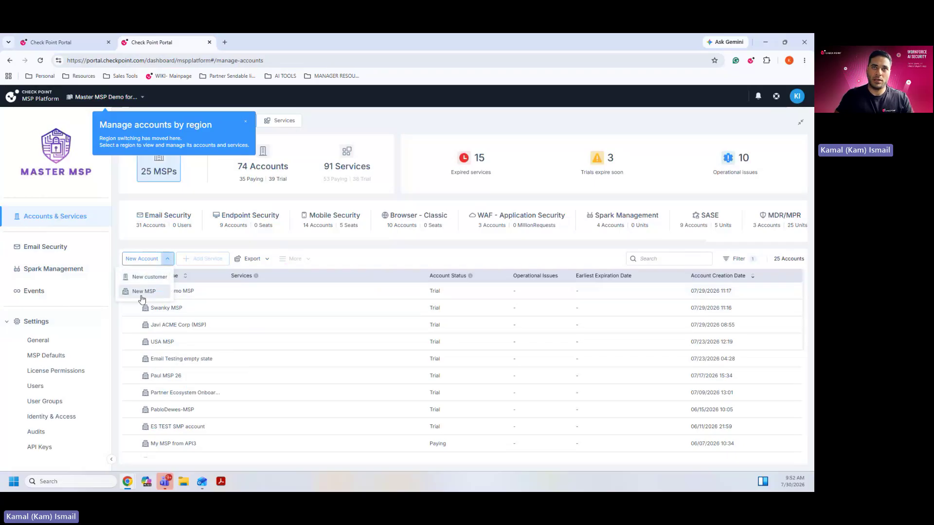
pyautogui.rightClick(147, 278)
pyautogui.press('Escape')
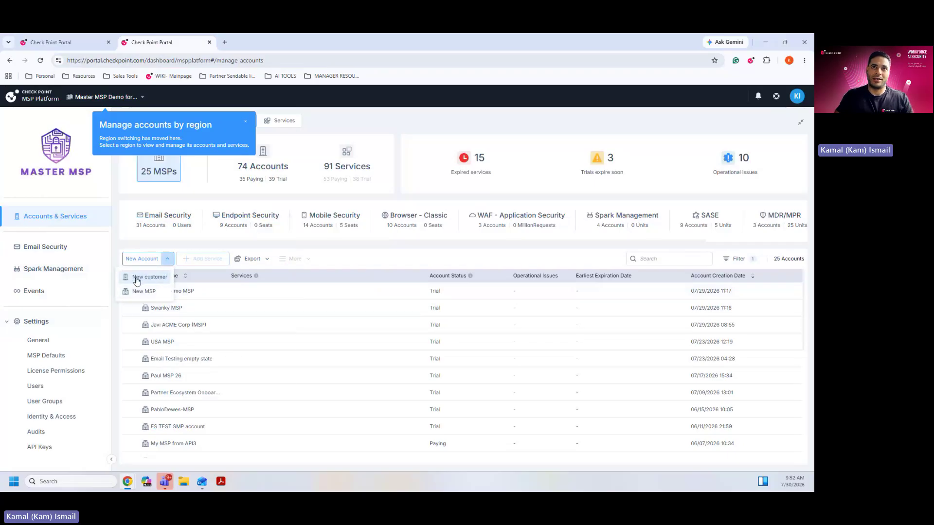
pyautogui.click(136, 277)
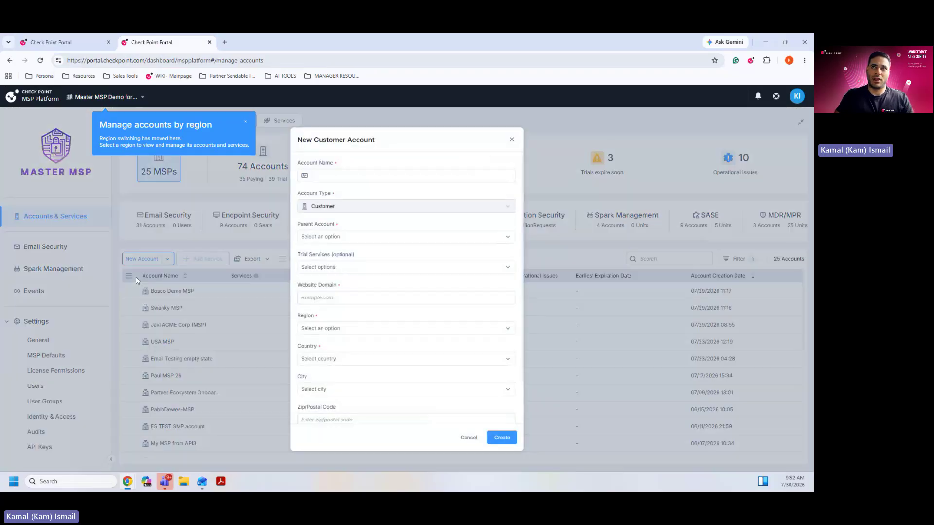
pyautogui.click(341, 237)
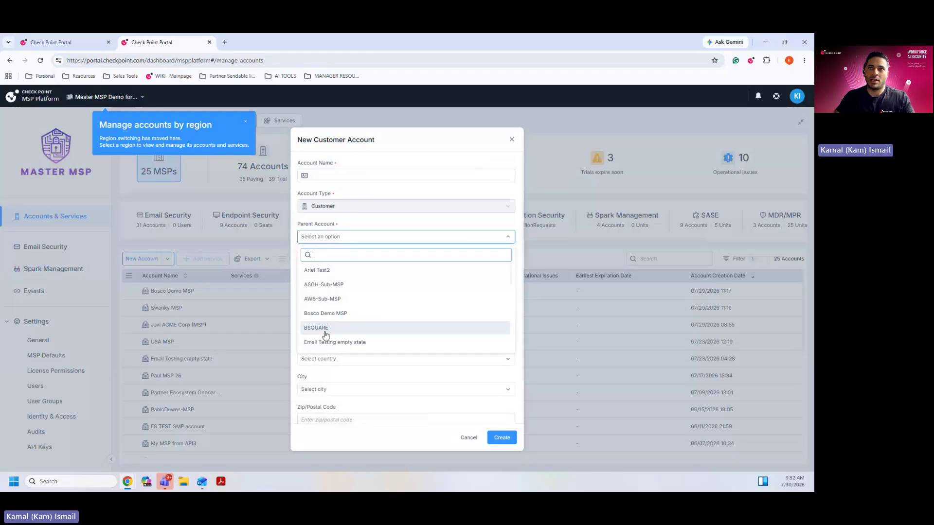
pyautogui.click(344, 230)
pyautogui.scroll(-1, 358, 288)
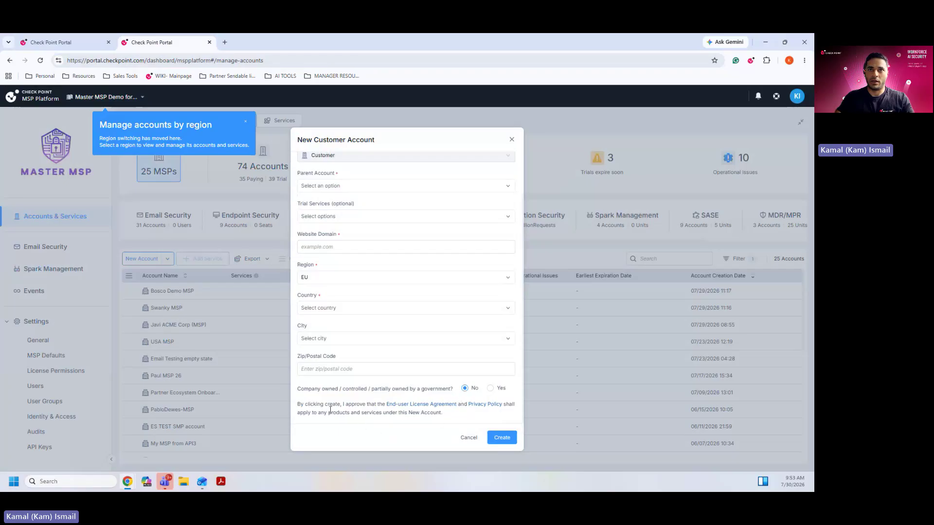
pyautogui.click(470, 437)
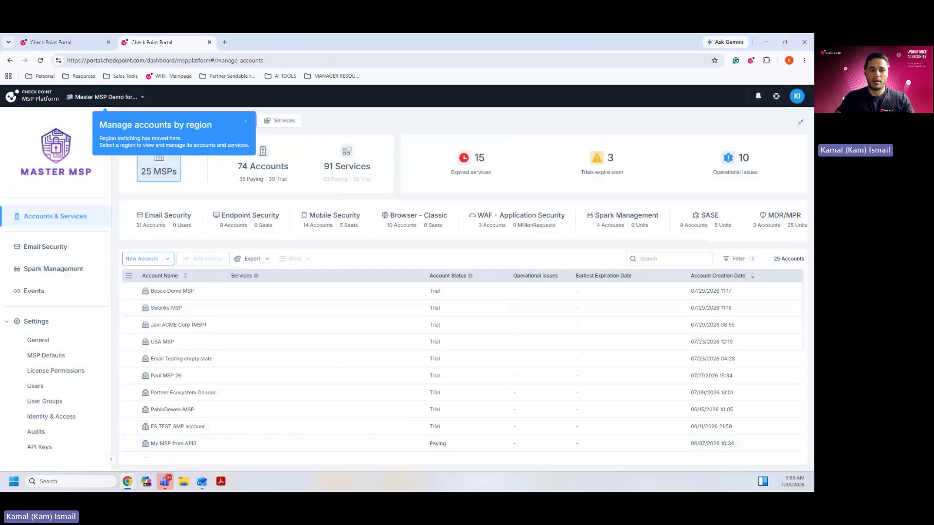